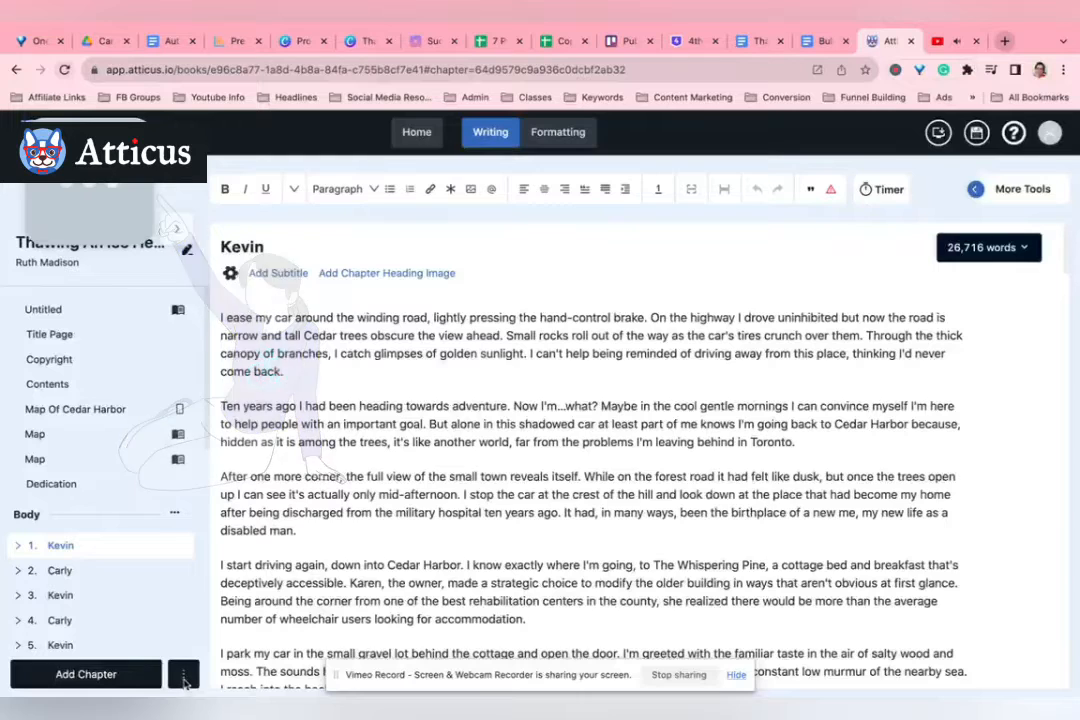
Step: Review the options for adding pages to the book, including the copyright templates and master pages
{"action": "left_click", "coordinate": [182, 680]}
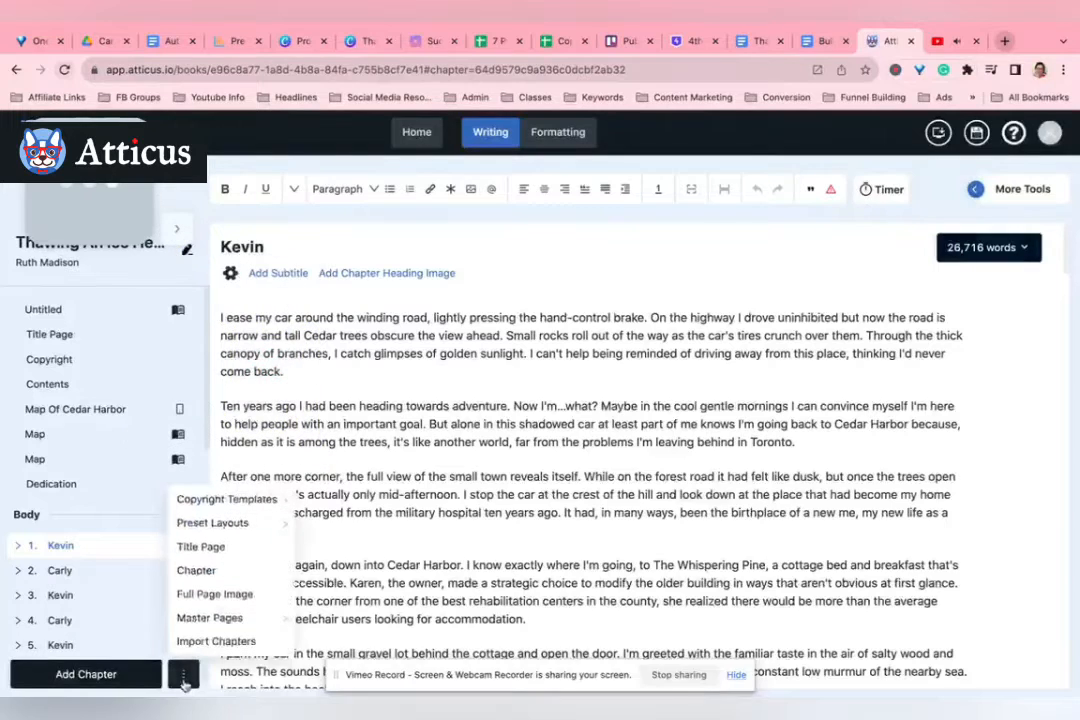
{"action": "left_click", "coordinate": [241, 504]}
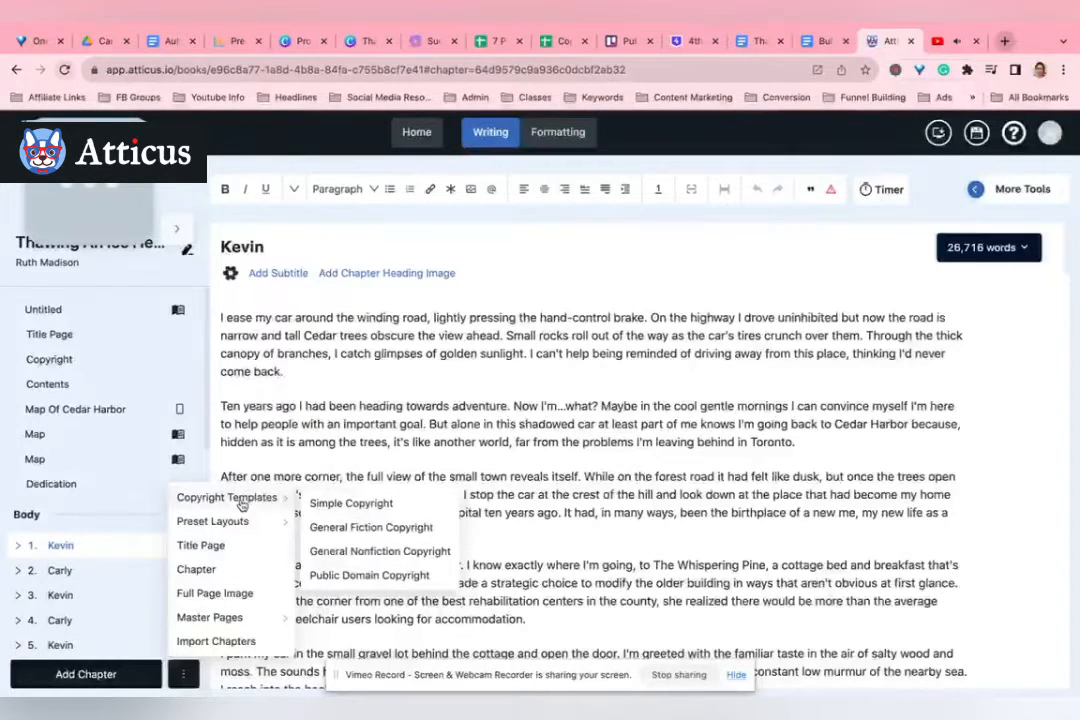
{"action": "left_click", "coordinate": [231, 619]}
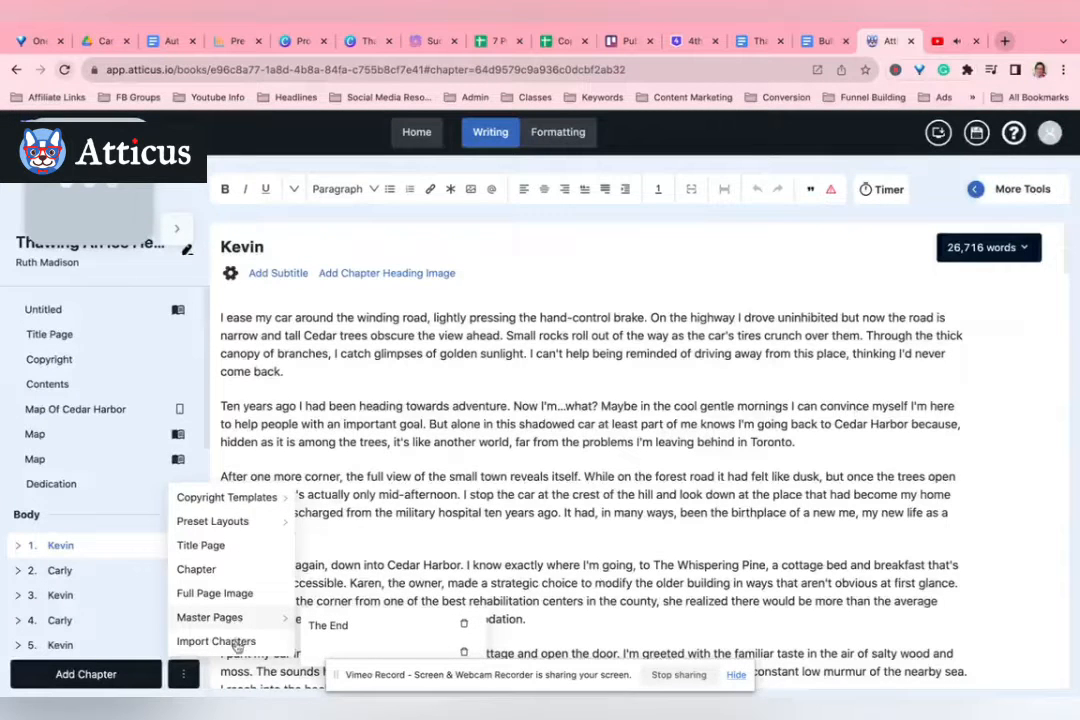
Step: Open the book details from the title page and replace the book cover with the image 4.jpg
{"action": "left_click", "coordinate": [38, 309]}
{"action": "left_click", "coordinate": [50, 336]}
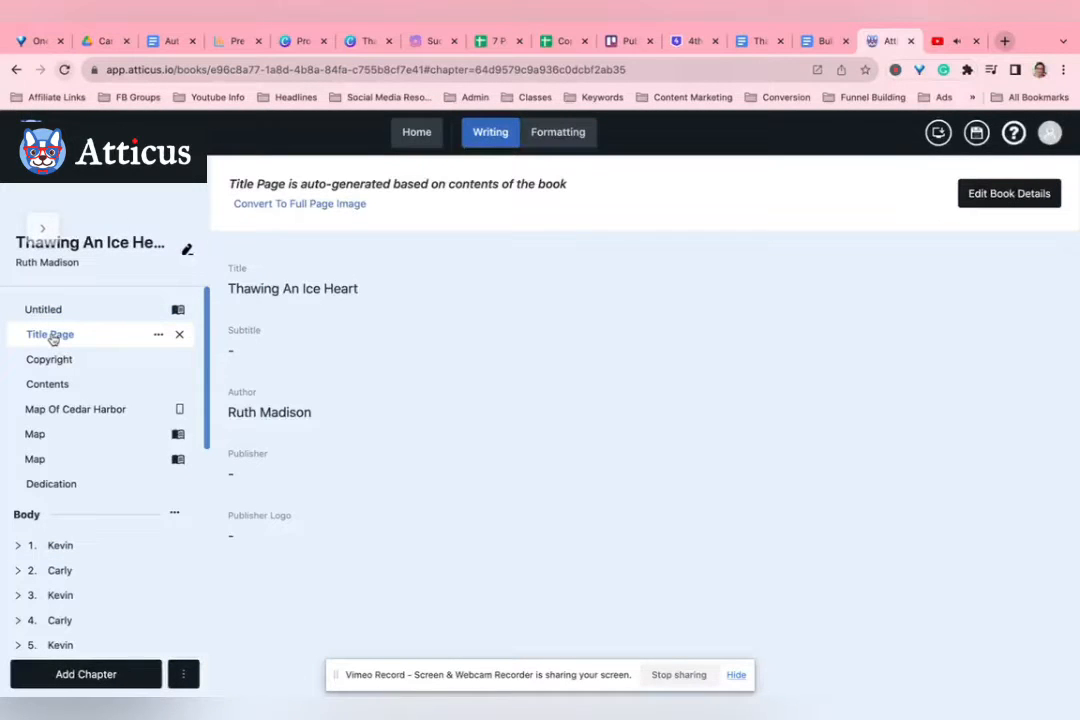
{"action": "left_click", "coordinate": [187, 250]}
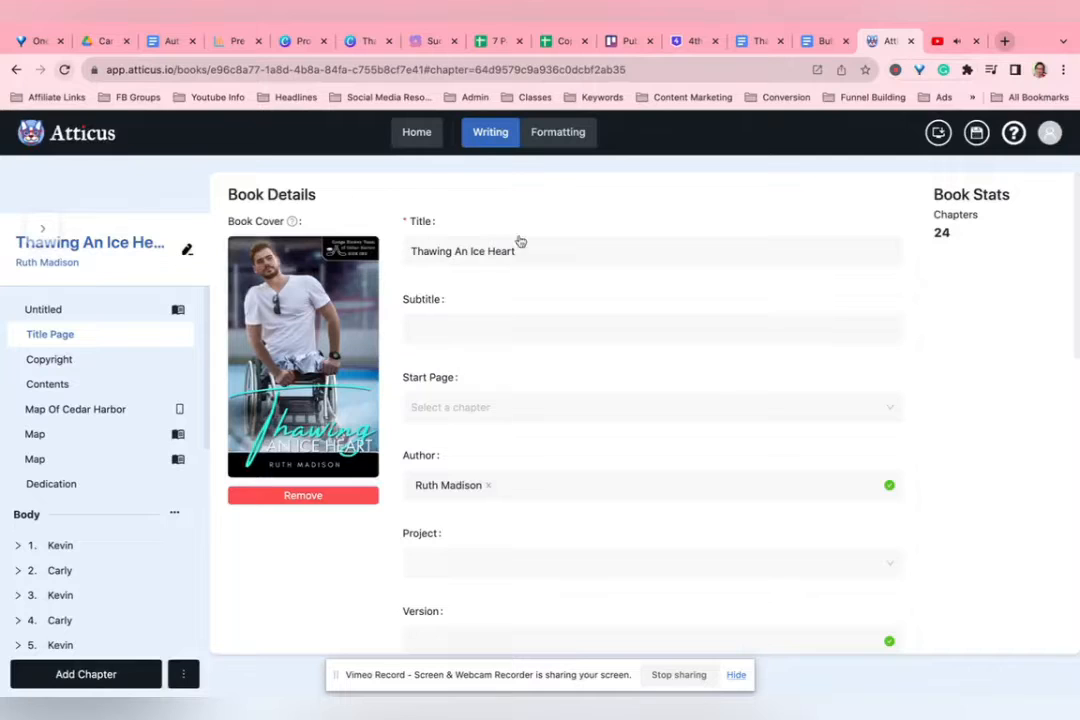
{"action": "left_click", "coordinate": [316, 500]}
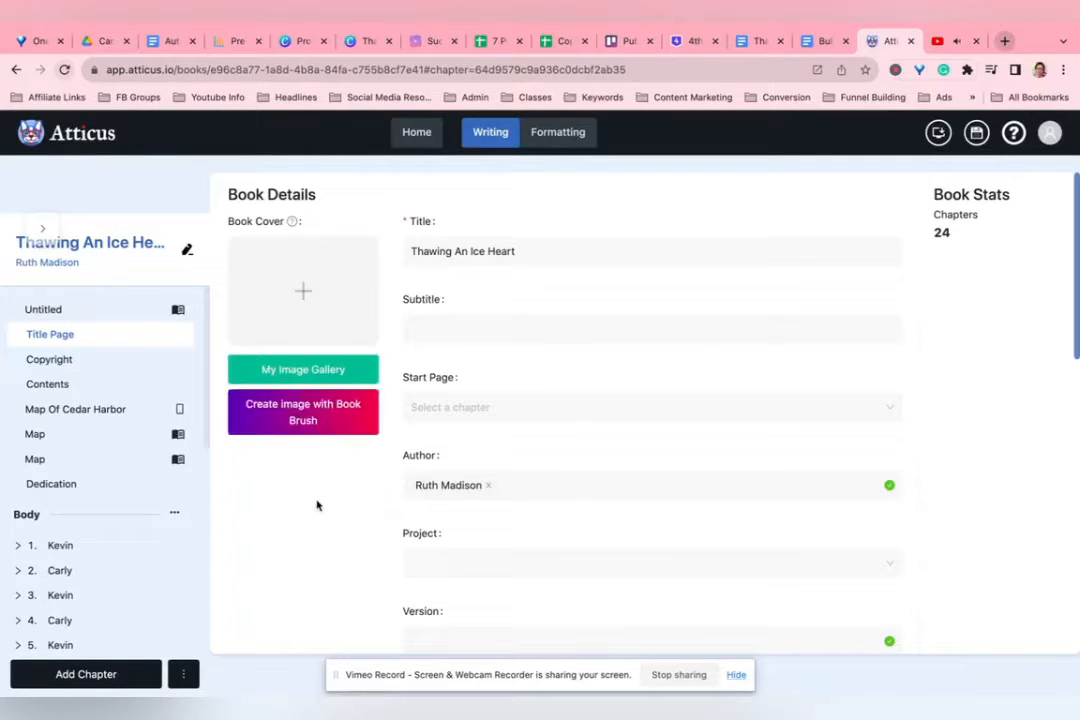
{"action": "left_click", "coordinate": [312, 271]}
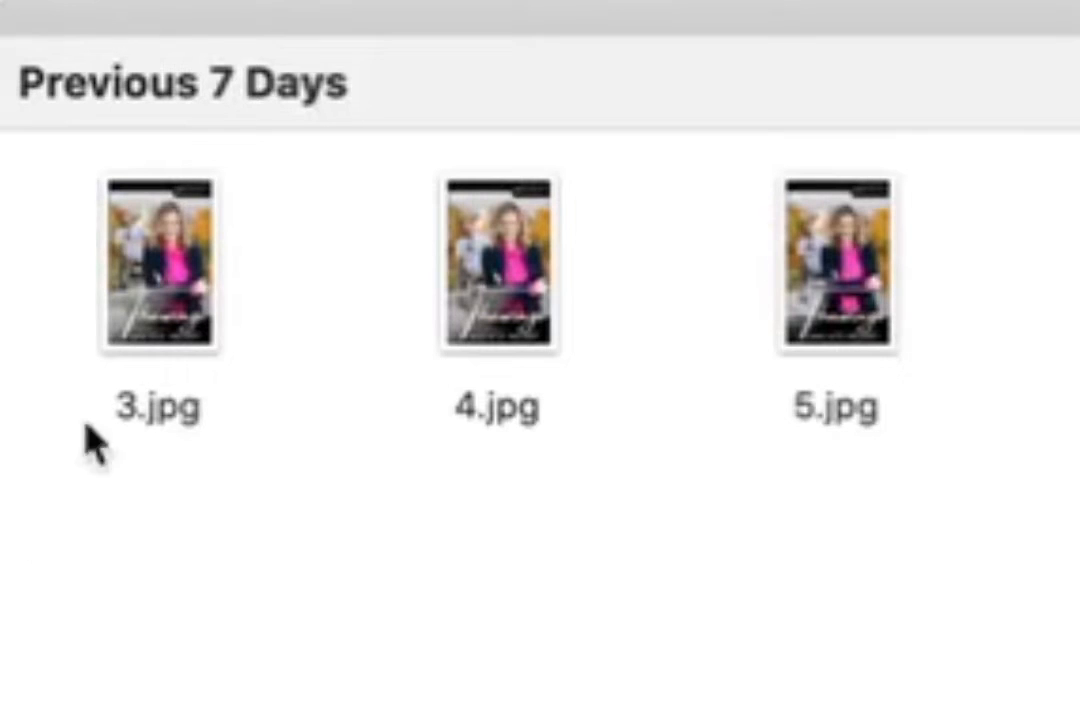
{"action": "double_click", "coordinate": [495, 288]}
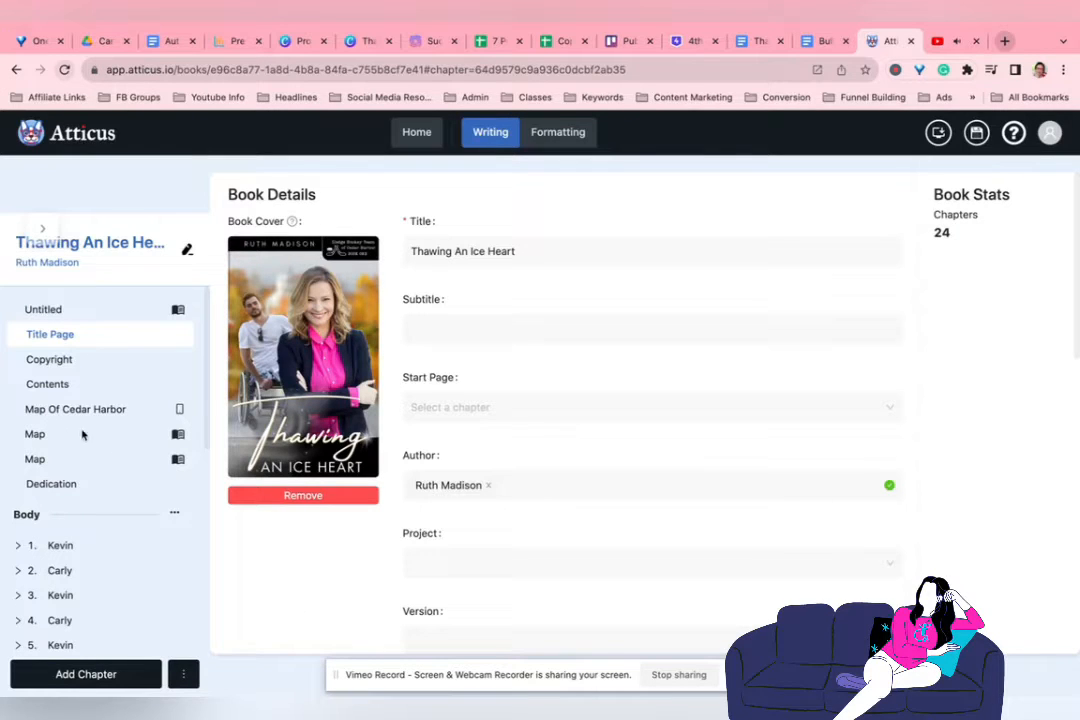
Step: Check the Include In settings of the Map Of Cedar Harbor page and the first Map page, and view the Dedication page
{"action": "left_click", "coordinate": [42, 411]}
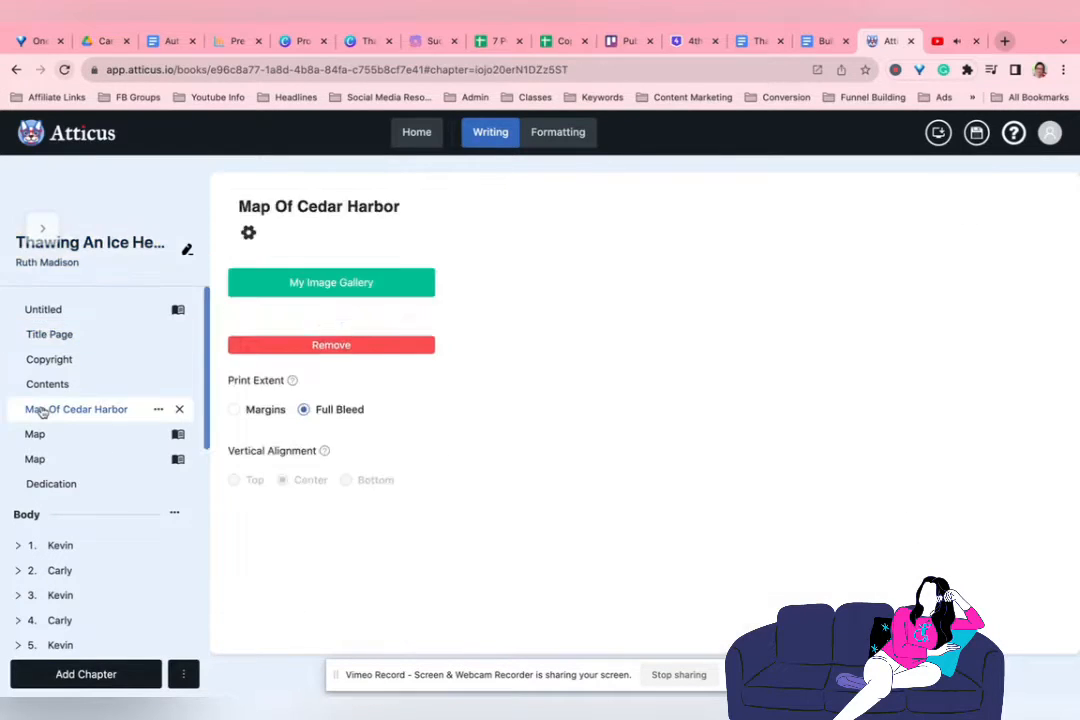
{"action": "left_click", "coordinate": [156, 410]}
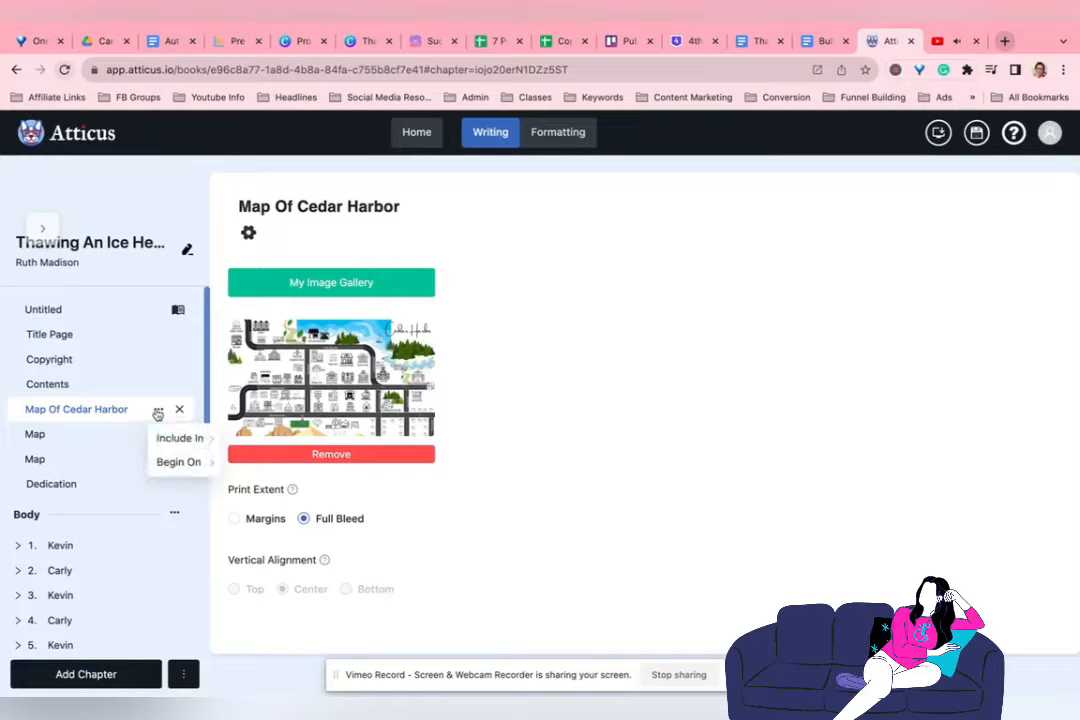
{"action": "mouse_move", "coordinate": [170, 444]}
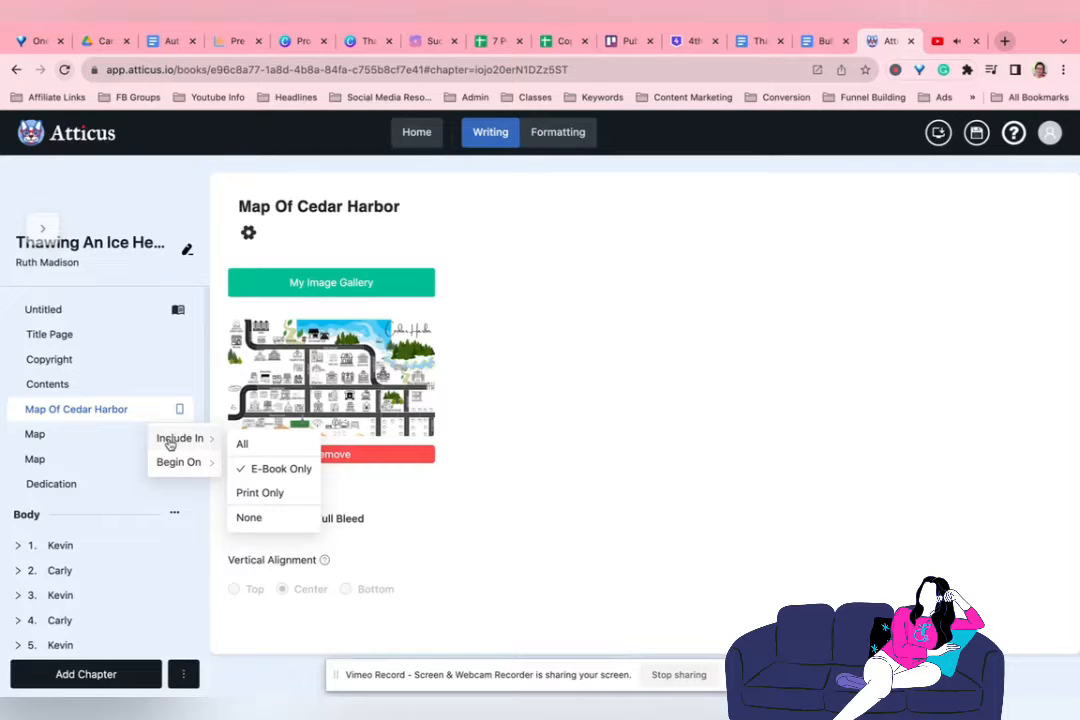
{"action": "left_click", "coordinate": [75, 437]}
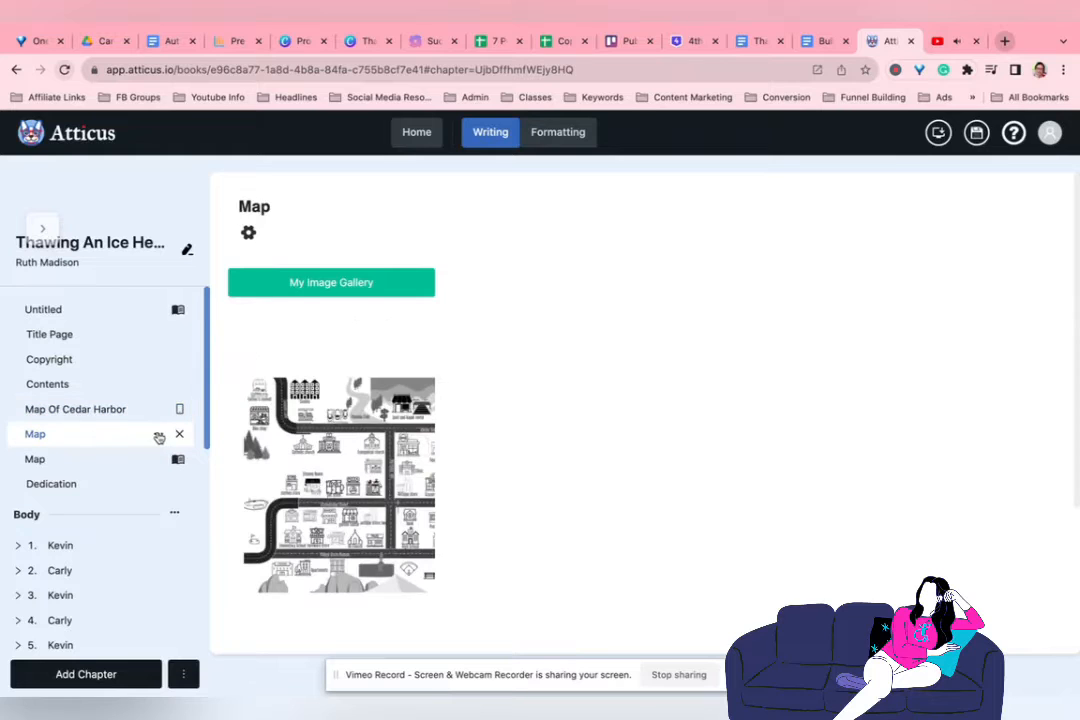
{"action": "left_click", "coordinate": [158, 437]}
{"action": "mouse_move", "coordinate": [183, 468]}
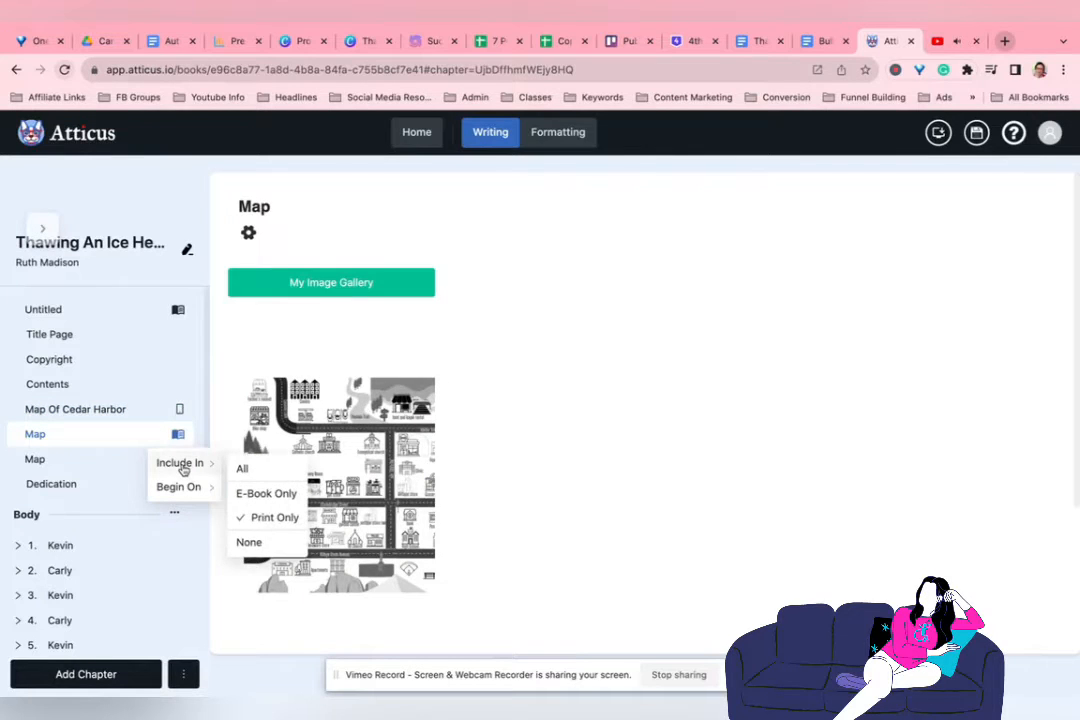
{"action": "left_click", "coordinate": [66, 489]}
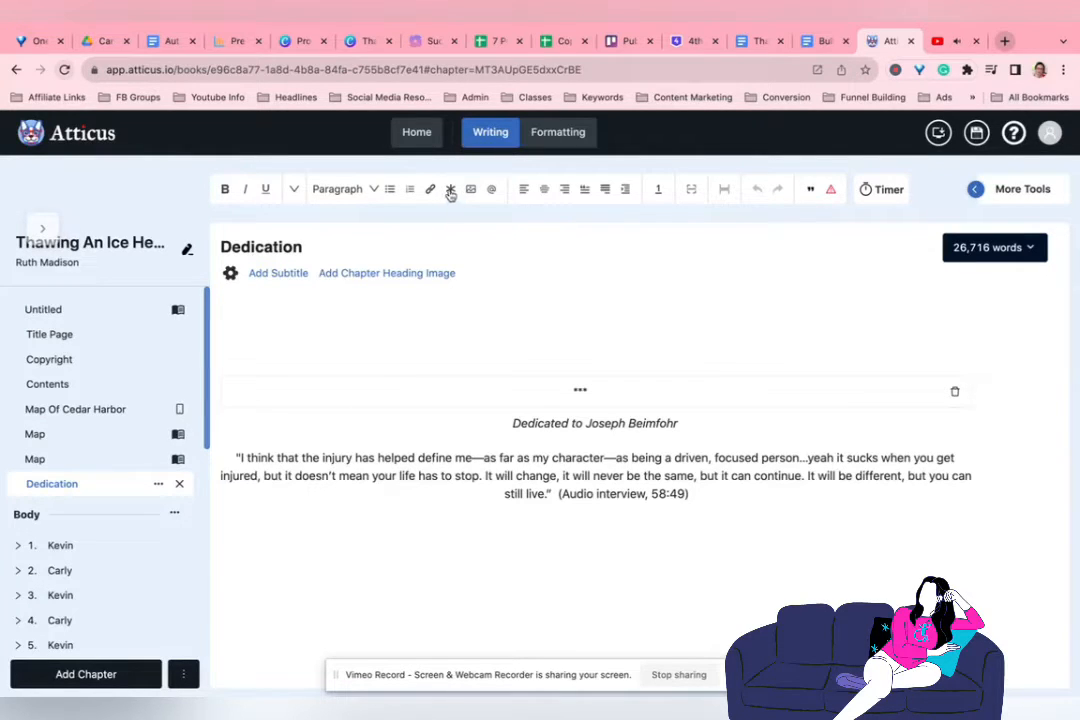
Step: Set the chapters in the Body section to begin on the right side
{"action": "left_click", "coordinate": [72, 547]}
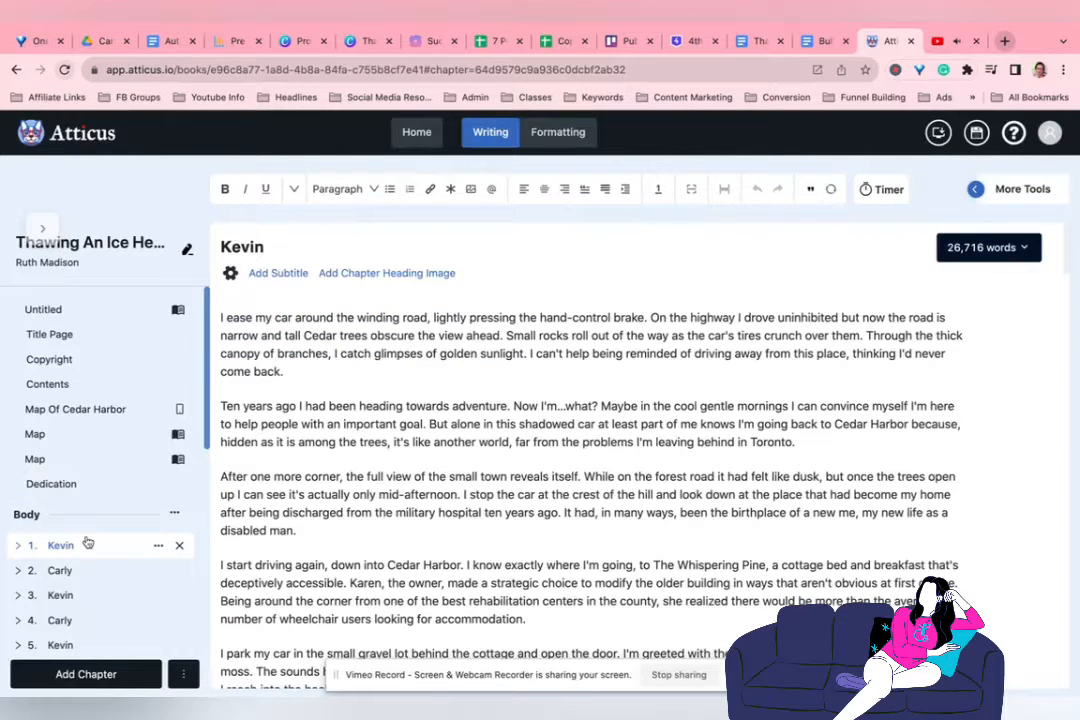
{"action": "left_click", "coordinate": [16, 545]}
{"action": "left_click", "coordinate": [16, 545]}
{"action": "left_click", "coordinate": [175, 514]}
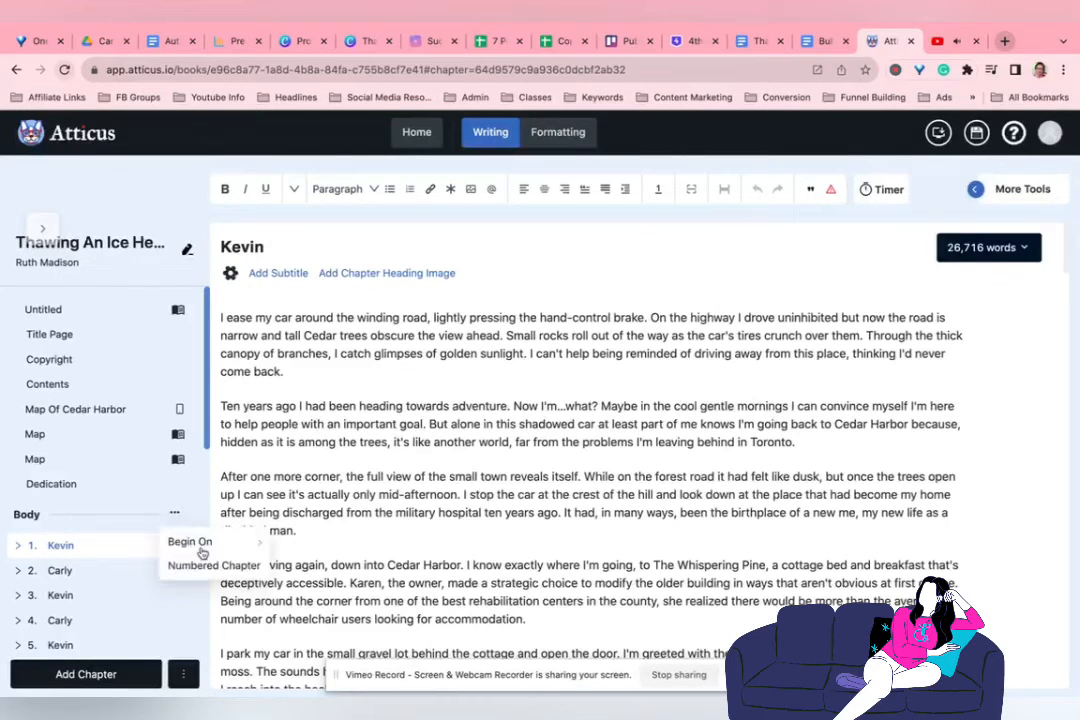
{"action": "mouse_move", "coordinate": [200, 545]}
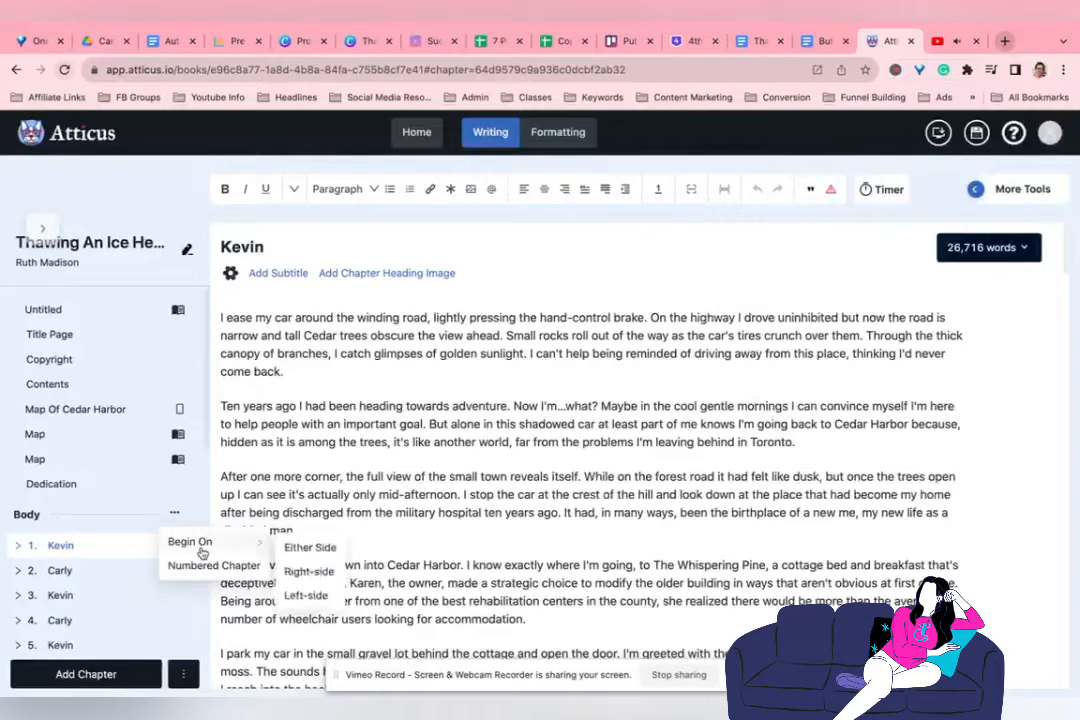
{"action": "left_click", "coordinate": [316, 573]}
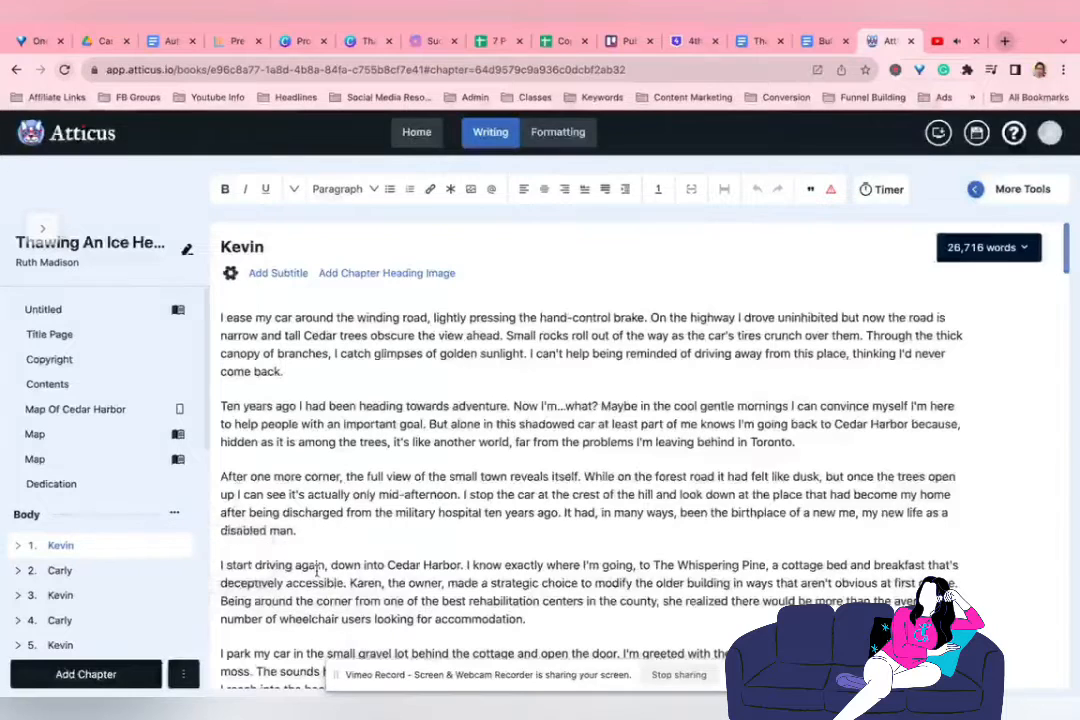
{"action": "left_click", "coordinate": [175, 512]}
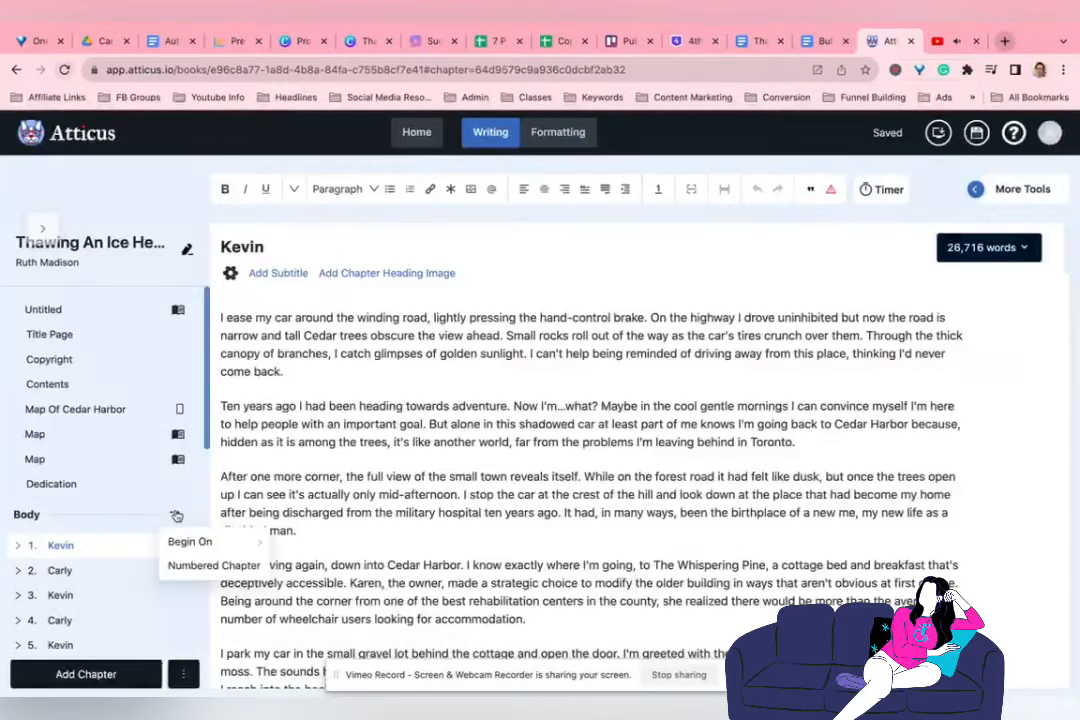
{"action": "left_click", "coordinate": [418, 600]}
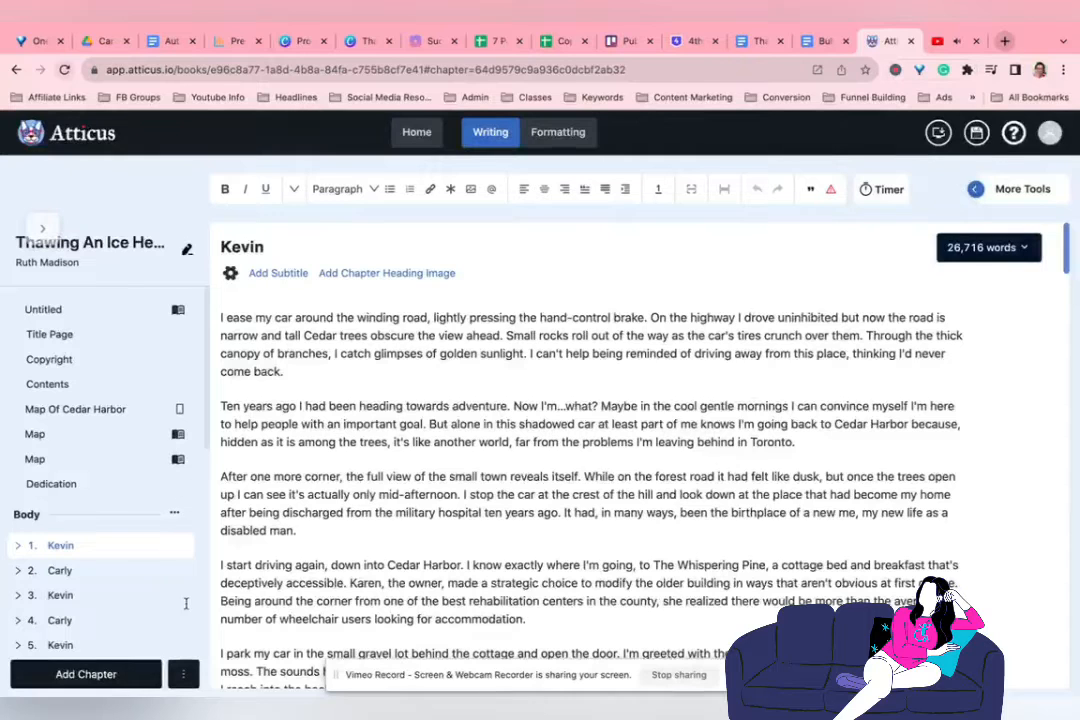
Step: Check the individual chapter options available for chapter 3 in the Body section
{"action": "mouse_move", "coordinate": [187, 606]}
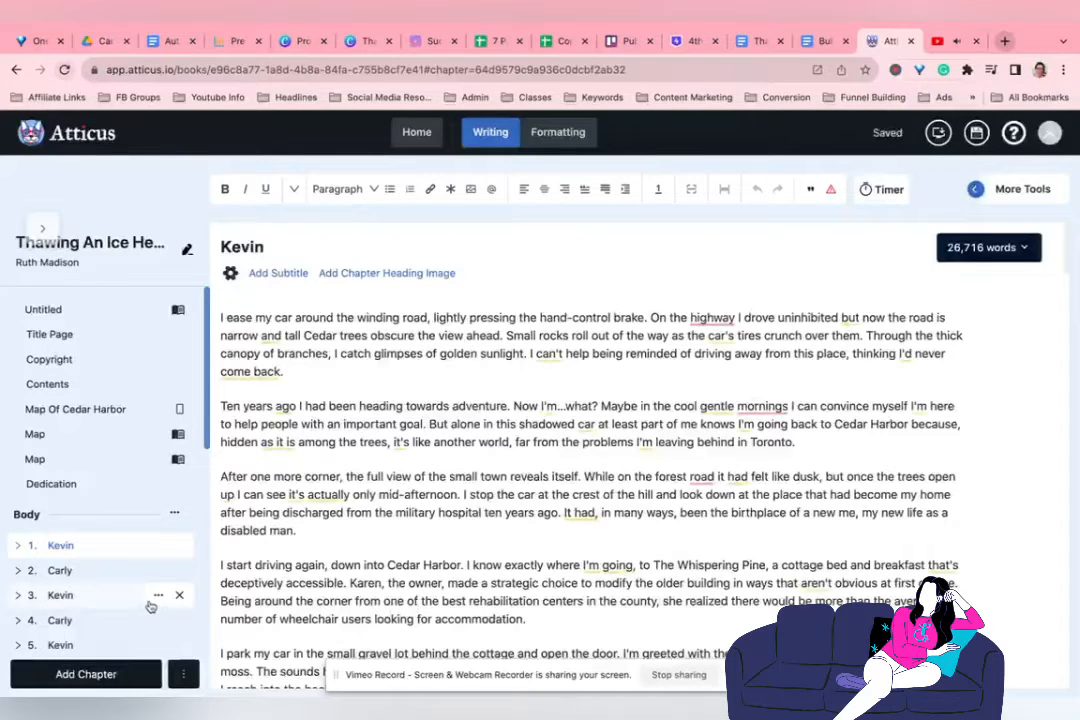
{"action": "left_click", "coordinate": [157, 596]}
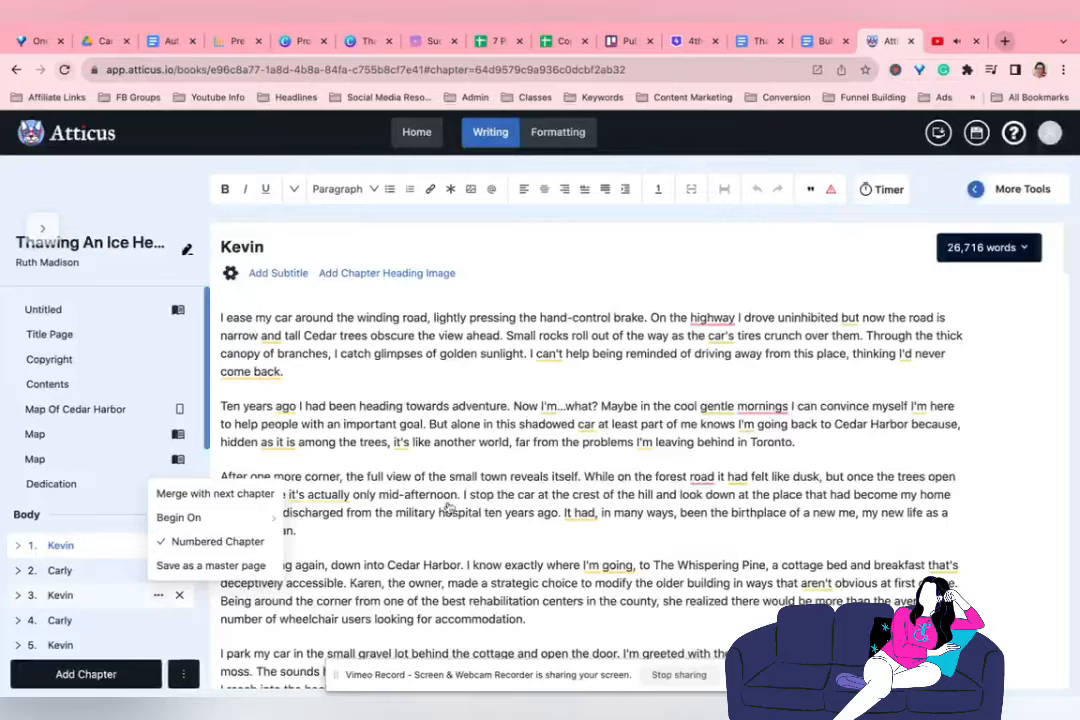
{"action": "left_click", "coordinate": [540, 320]}
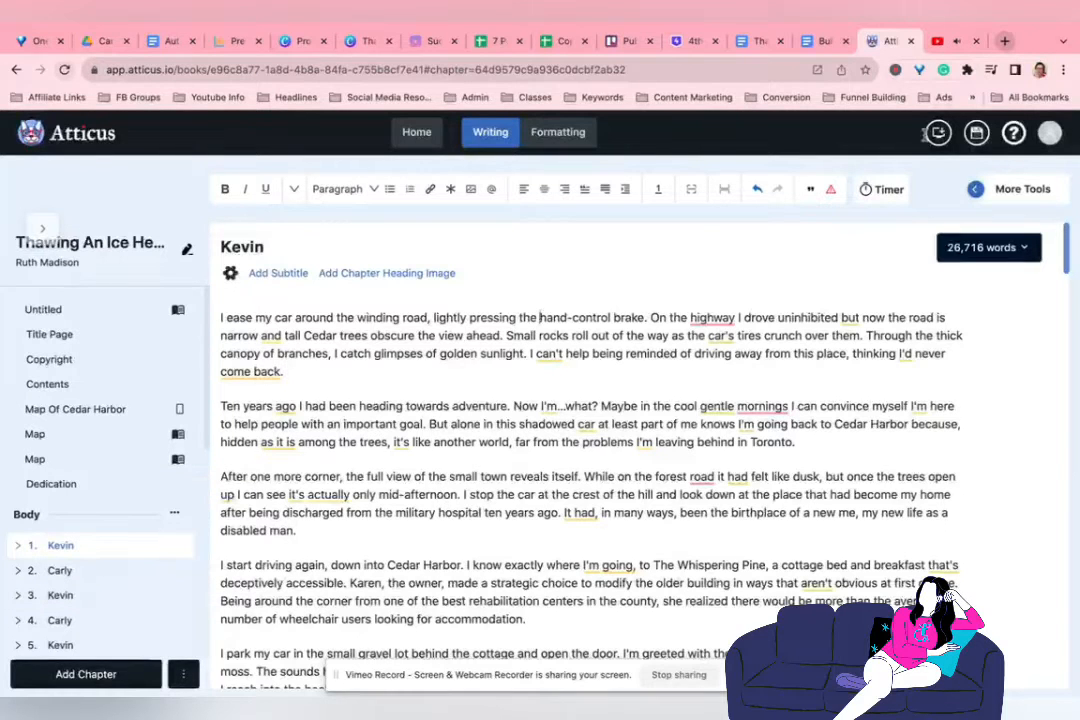
Step: Review the additional writing tools: editor settings, find and replace, and the book goal and writing habit trackers
{"action": "left_click", "coordinate": [985, 190]}
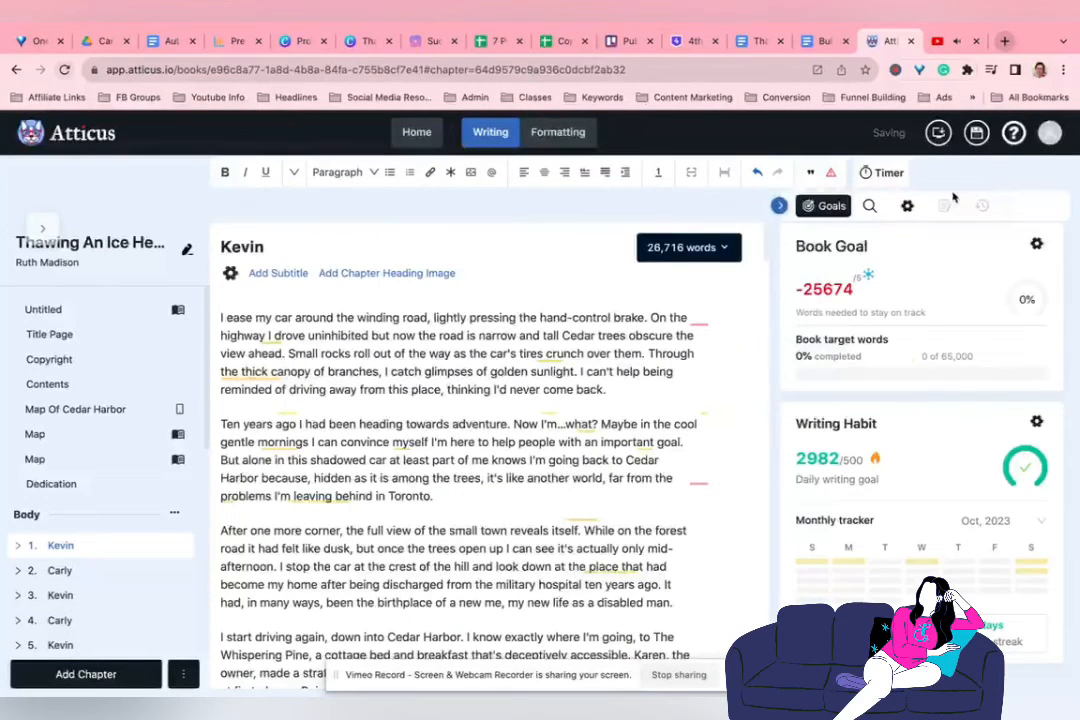
{"action": "left_click", "coordinate": [910, 206]}
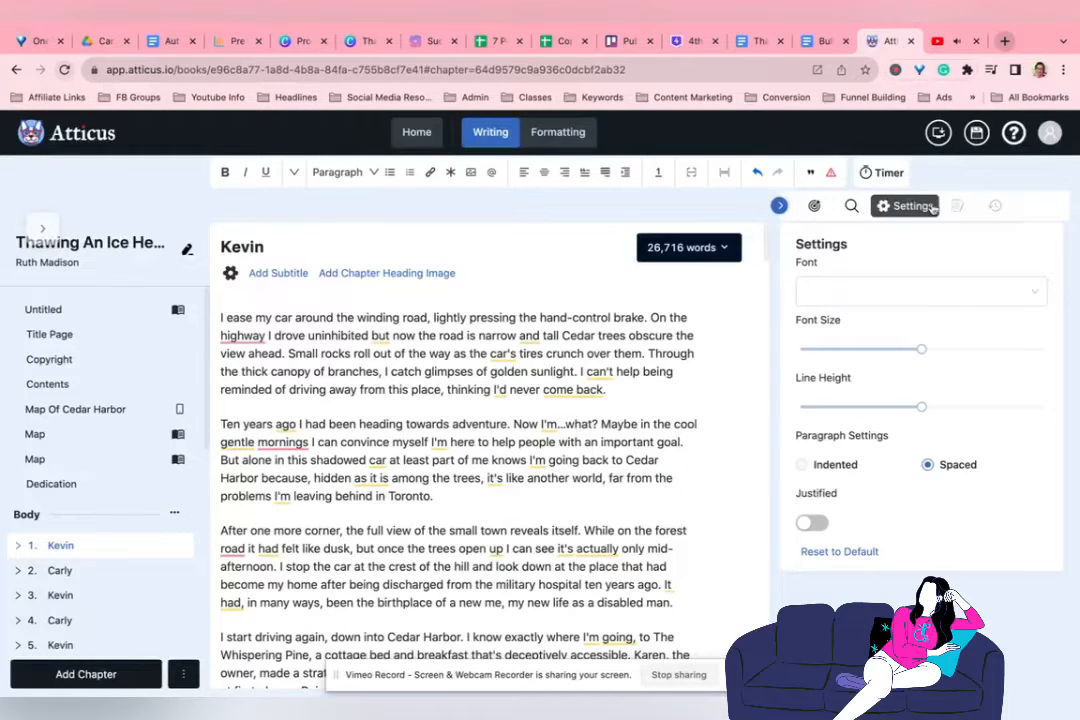
{"action": "left_click", "coordinate": [851, 207]}
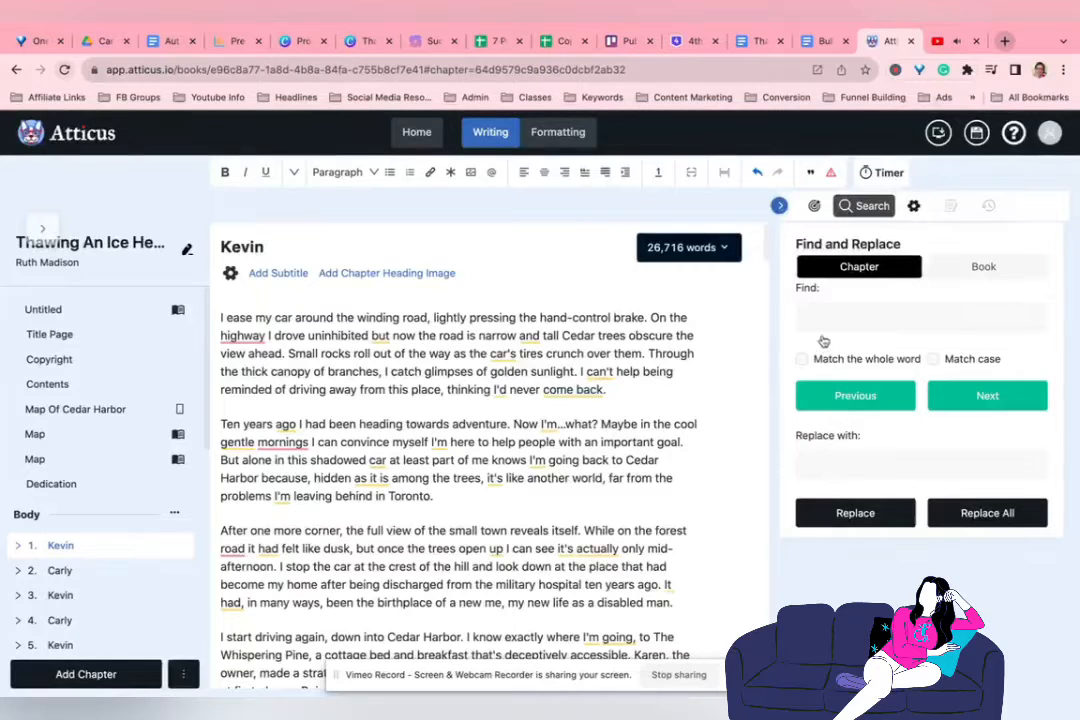
{"action": "left_click", "coordinate": [813, 208]}
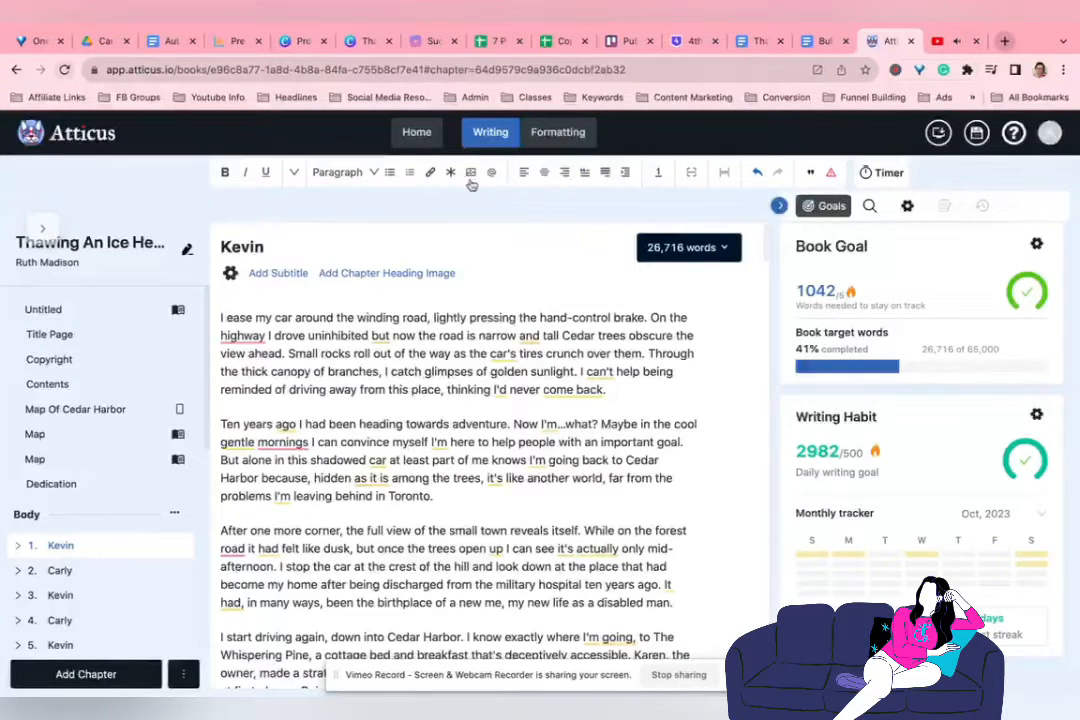
Step: Open the Sledge Hockey formatting theme for editing and go to its Chapter Heading Settings
{"action": "left_click", "coordinate": [556, 135]}
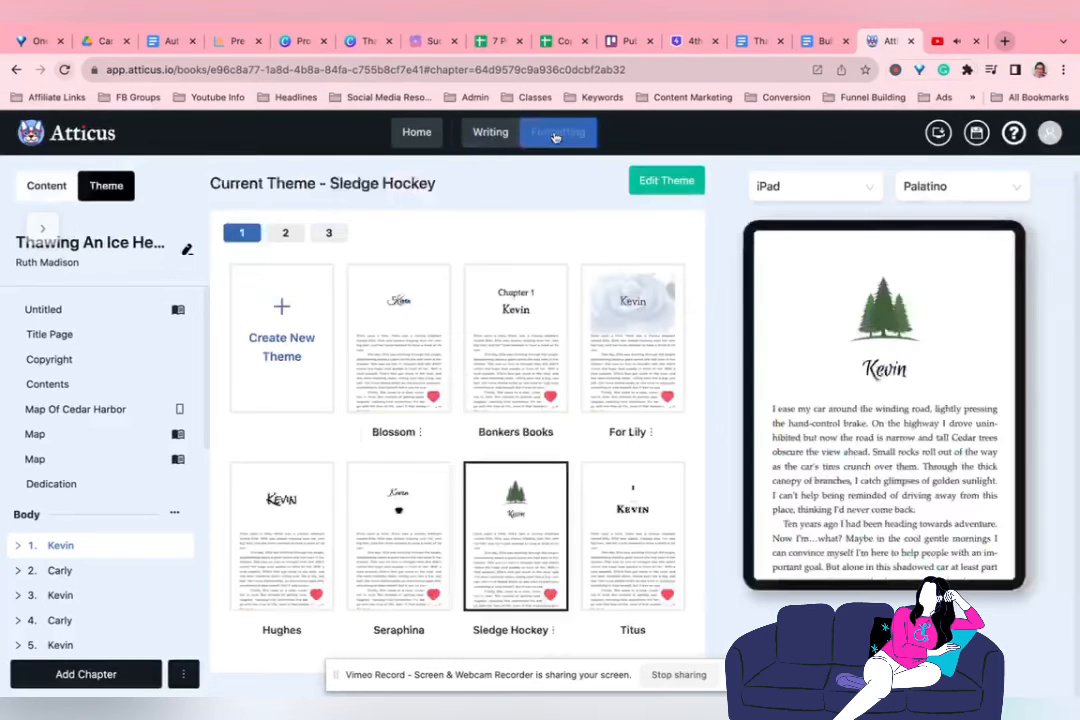
{"action": "left_click", "coordinate": [669, 182]}
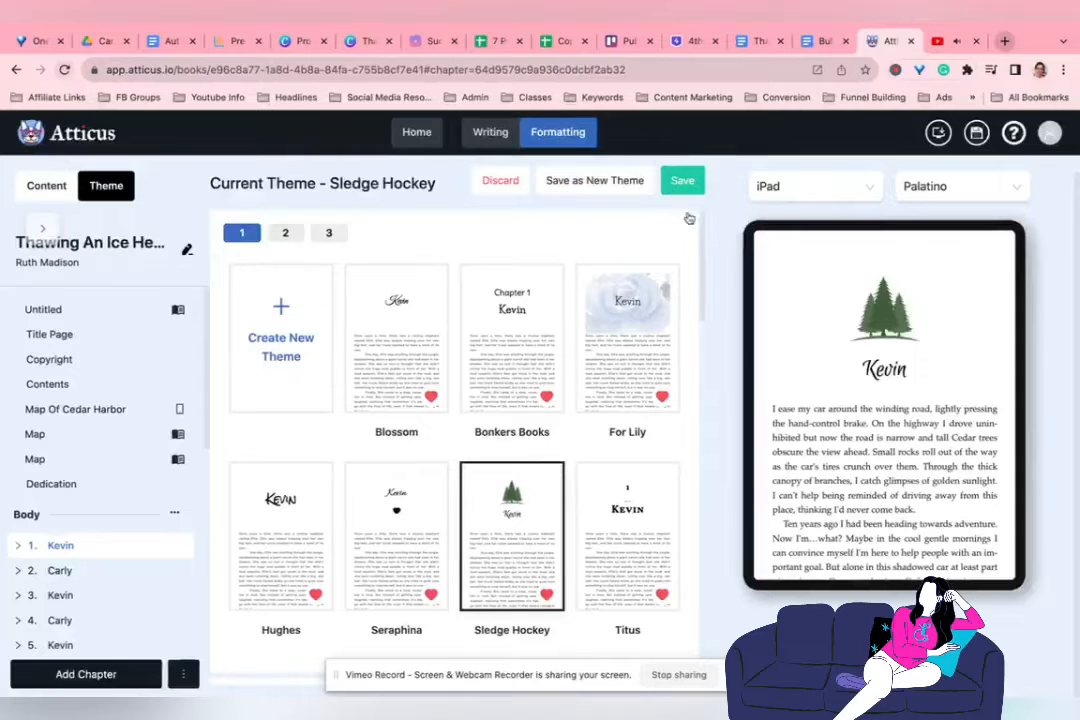
{"action": "left_click_drag", "start_coordinate": [703, 246], "coordinate": [704, 354]}
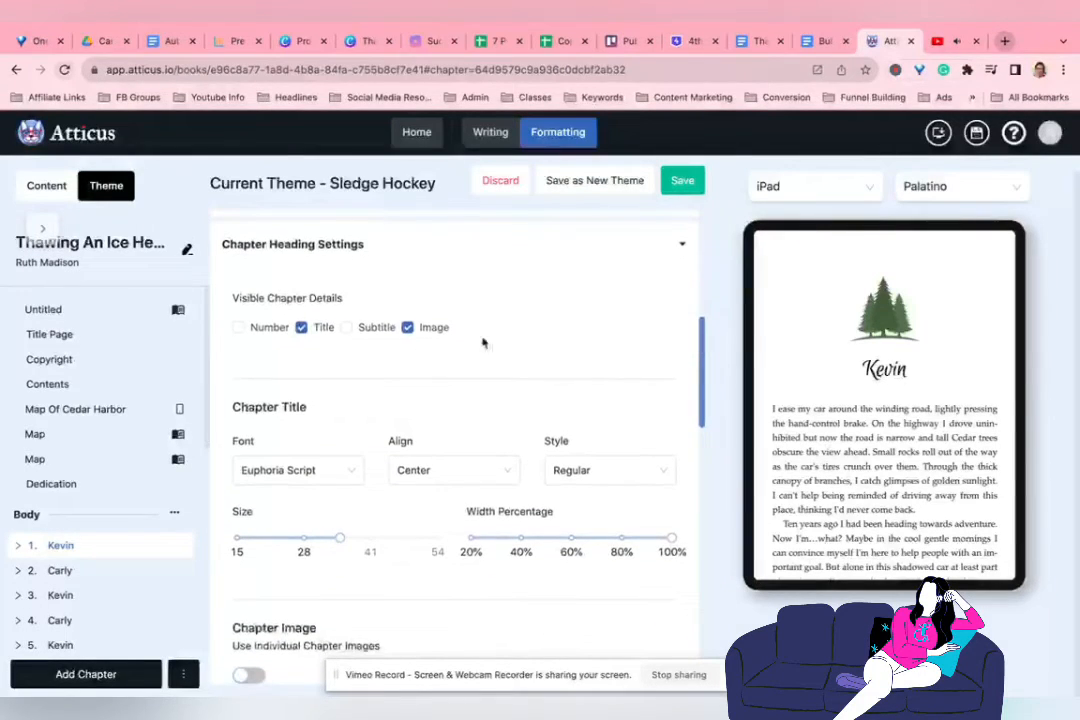
Step: Try hiding the title and showing the number in the theme's chapter heading, restoring each setting
{"action": "left_click", "coordinate": [302, 328]}
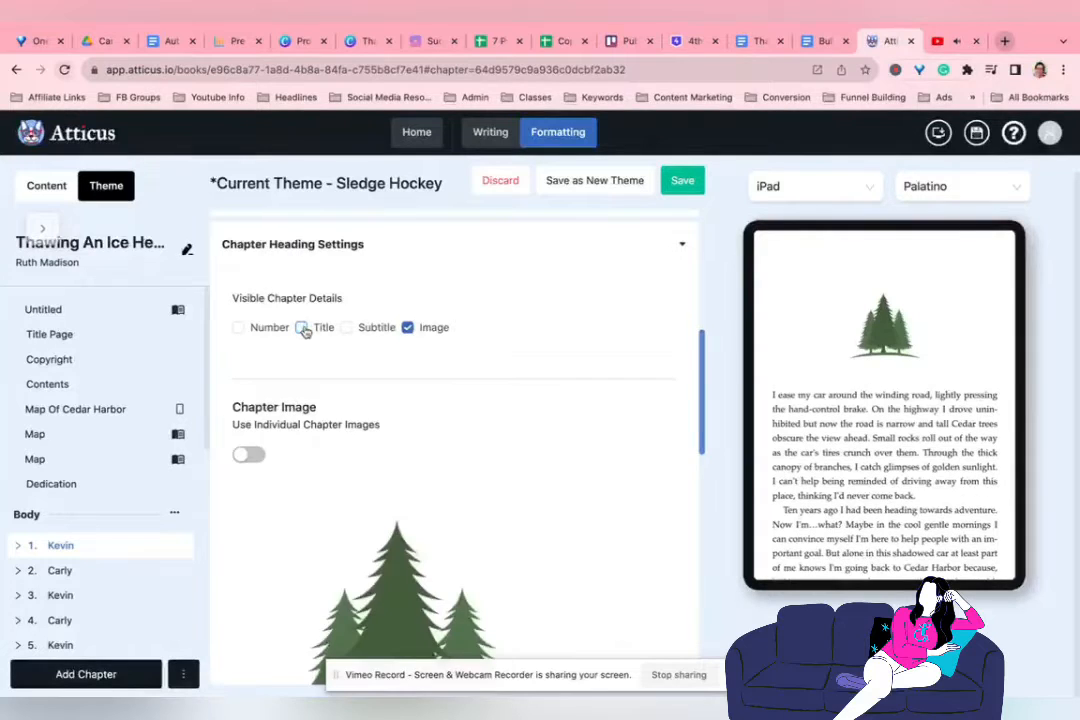
{"action": "left_click", "coordinate": [302, 328]}
{"action": "left_click", "coordinate": [238, 328]}
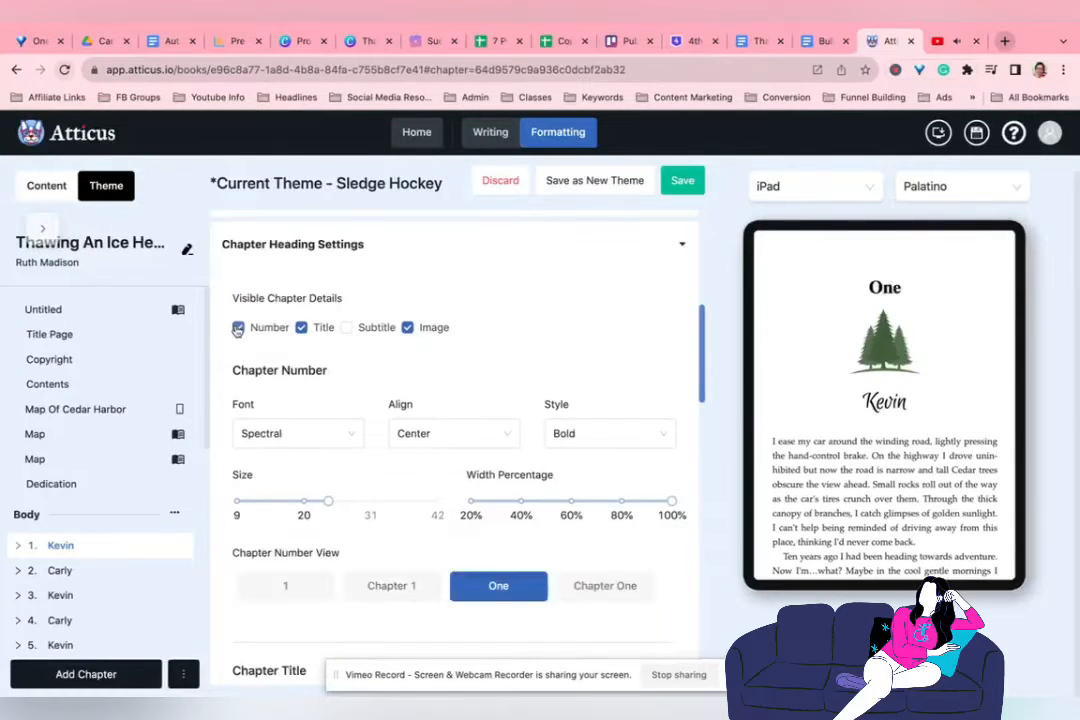
{"action": "left_click", "coordinate": [238, 328]}
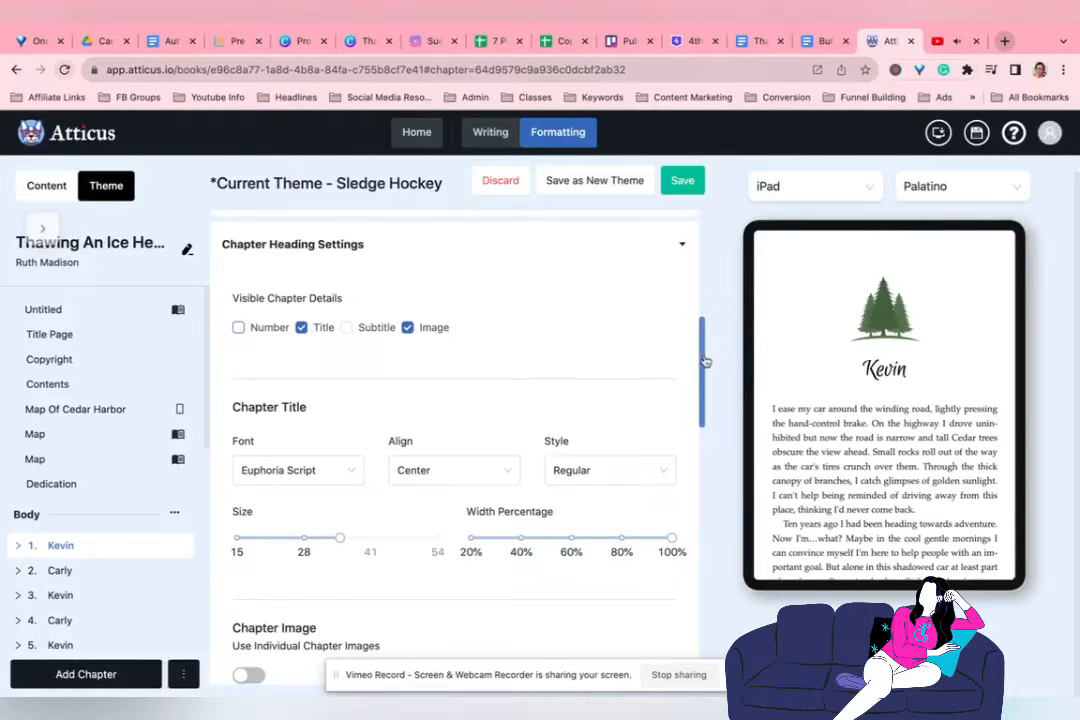
Step: Examine the chapter image options in the Sledge Hockey theme's Chapter Heading Settings
{"action": "left_click_drag", "start_coordinate": [704, 360], "coordinate": [720, 456]}
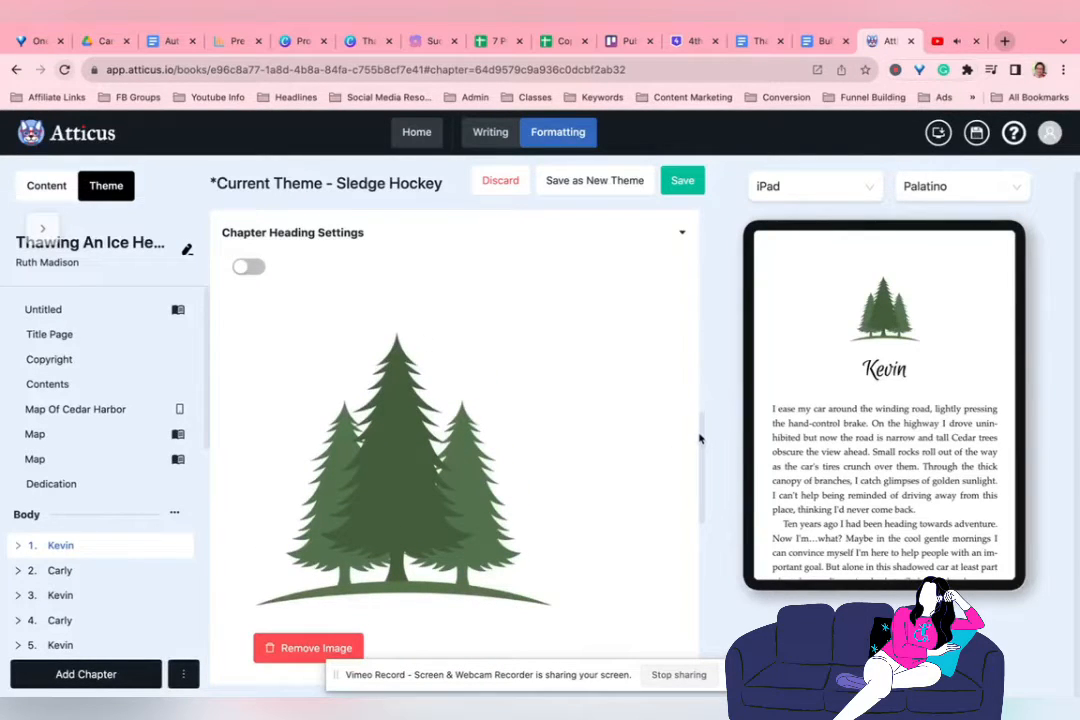
{"action": "scroll", "coordinate": [702, 437], "scroll_direction": "up", "scroll_amount": 2}
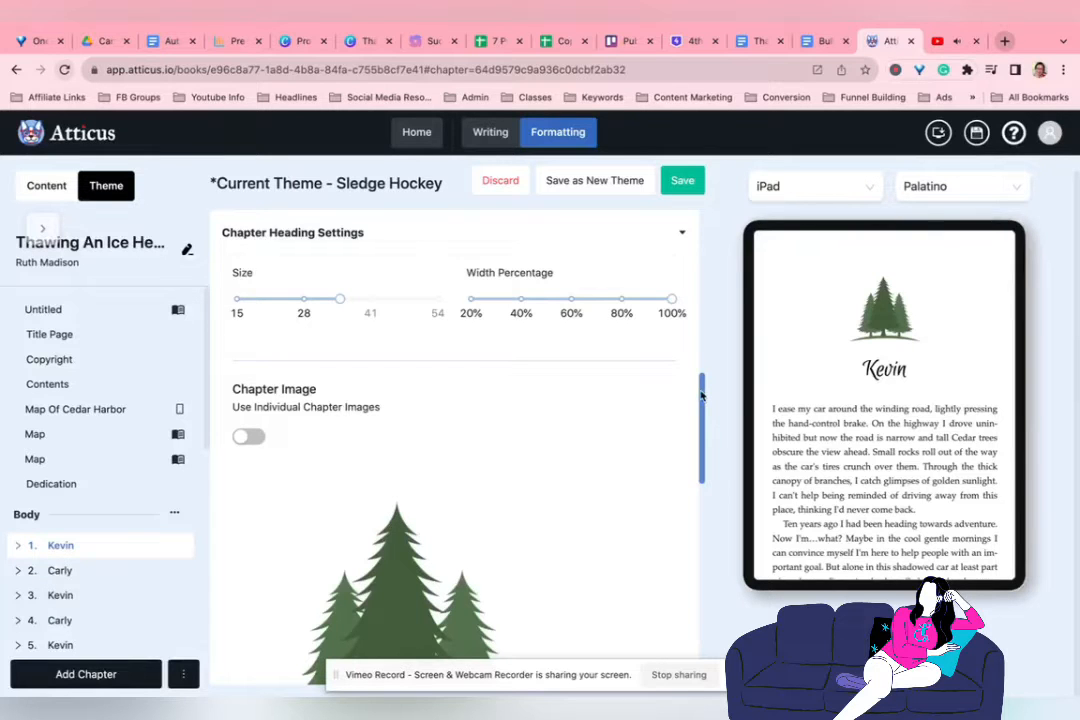
Step: Leave the theme builder without saving and check the heading image upload options for the first chapter in the writing view
{"action": "left_click", "coordinate": [491, 133]}
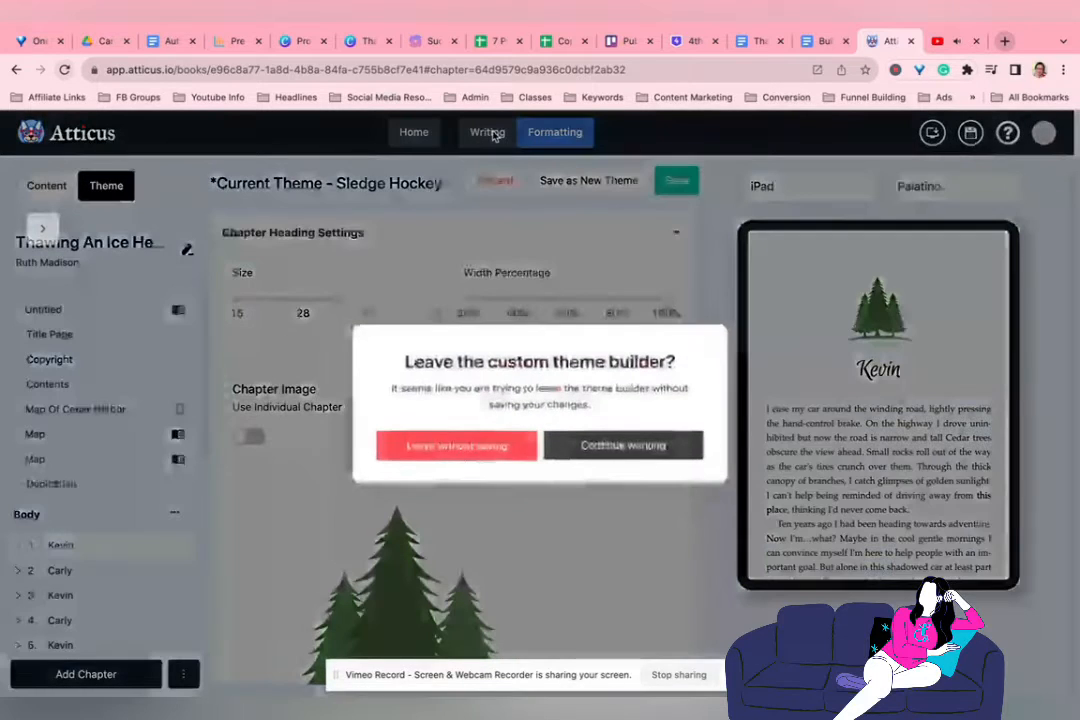
{"action": "left_click", "coordinate": [486, 447]}
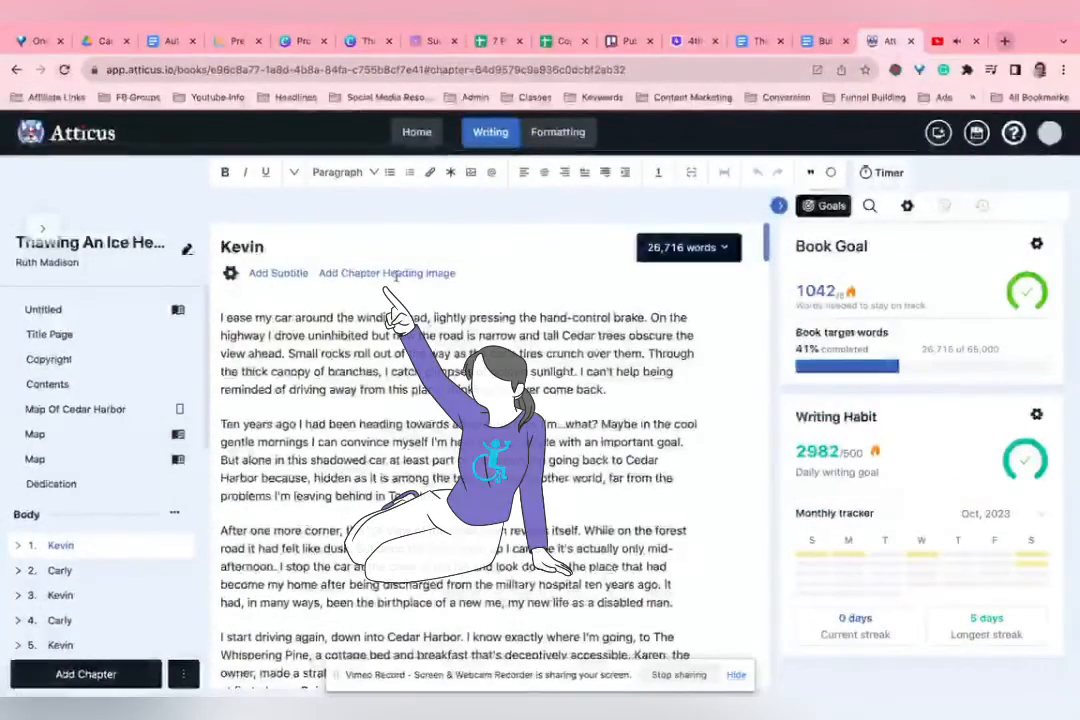
{"action": "left_click", "coordinate": [360, 272]}
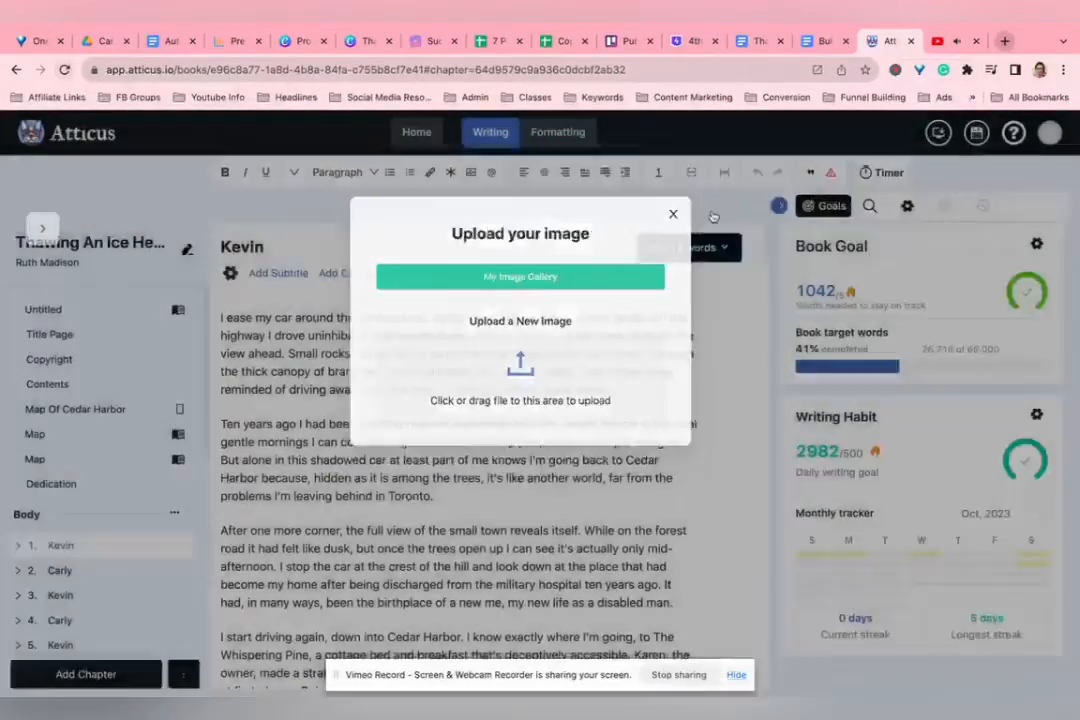
{"action": "left_click", "coordinate": [673, 213]}
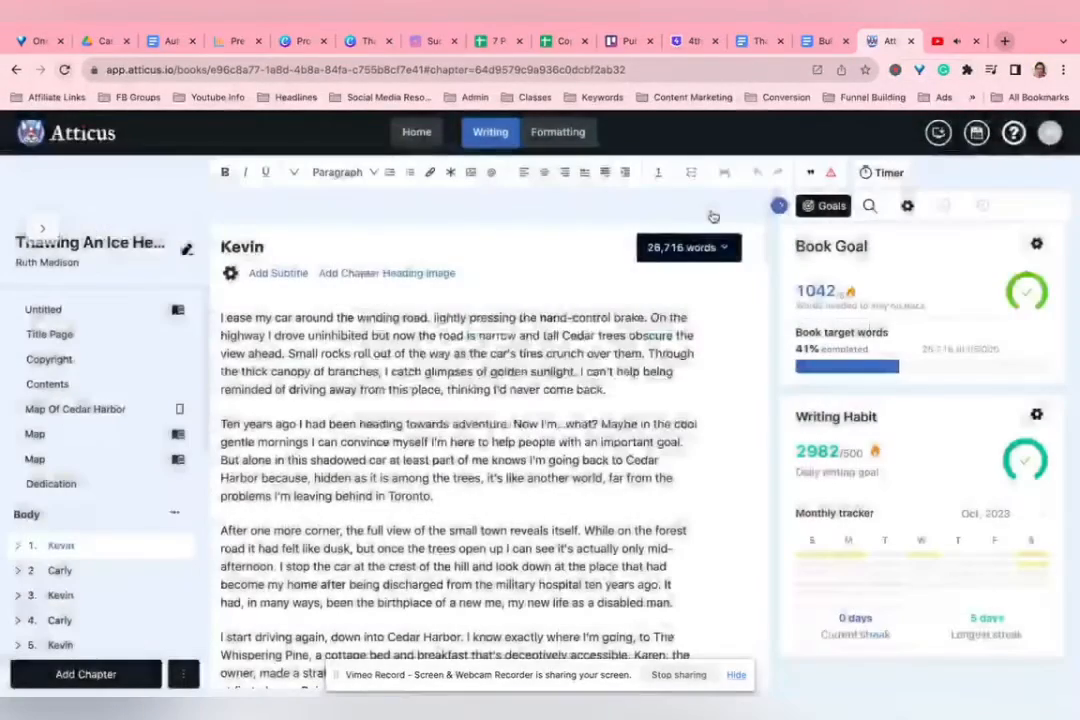
Step: Reopen the Sledge Hockey theme for editing and go to the chapter image placement options
{"action": "left_click", "coordinate": [552, 137]}
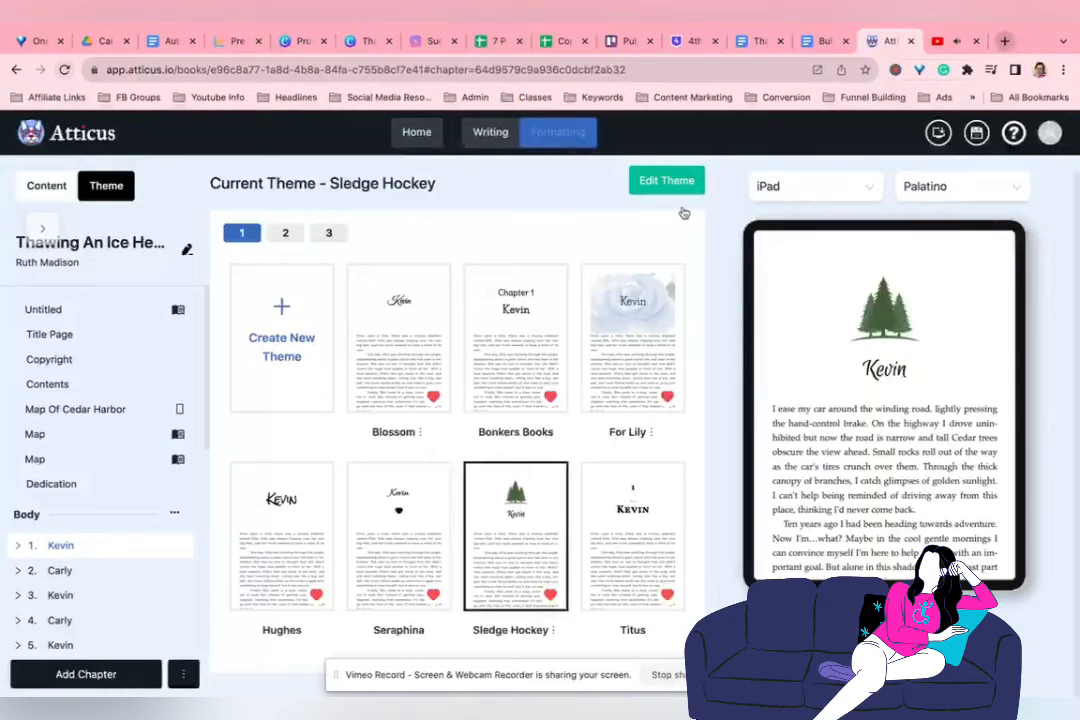
{"action": "left_click", "coordinate": [660, 180]}
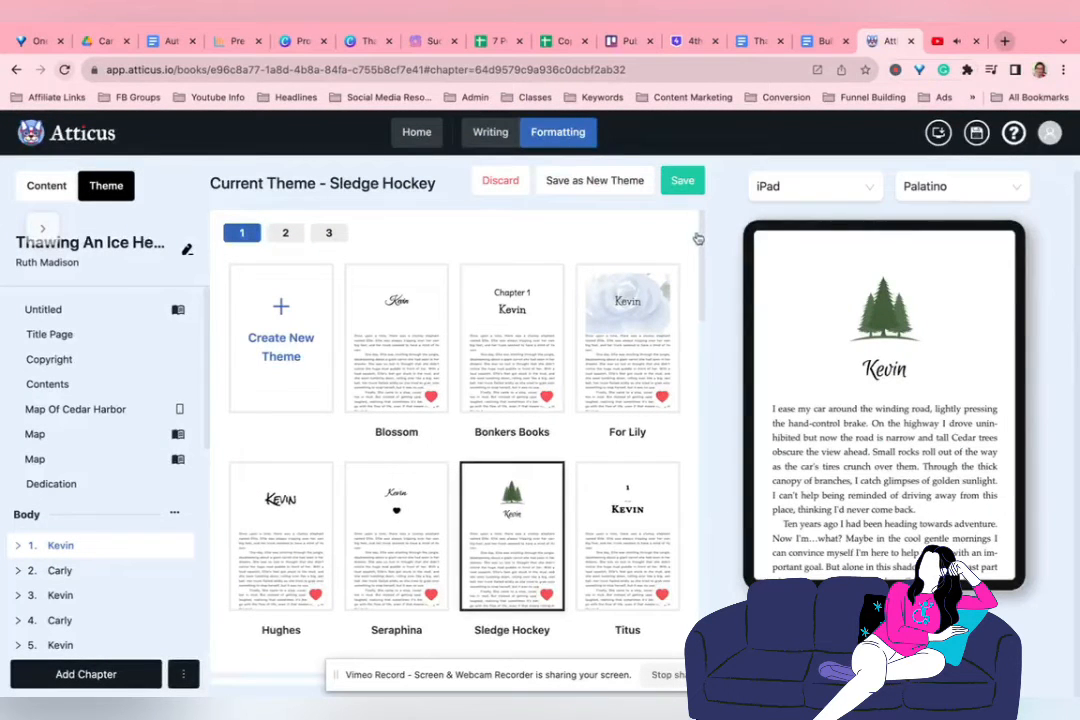
{"action": "left_click_drag", "start_coordinate": [702, 245], "coordinate": [691, 527]}
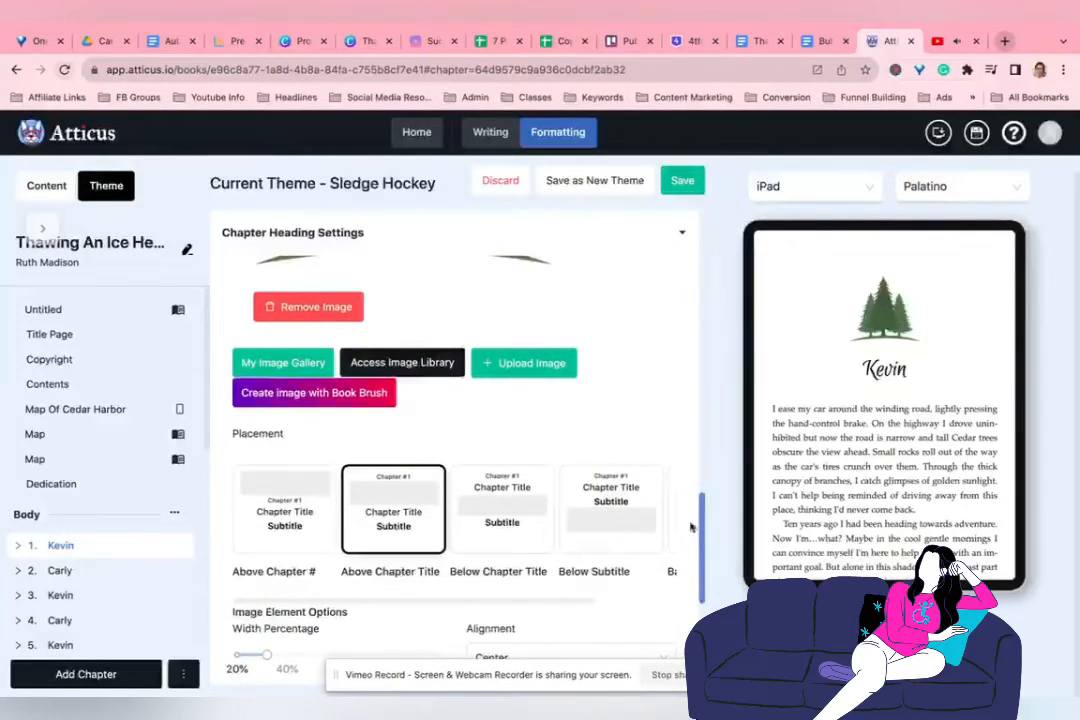
Step: Try the chapter image placements Below Subtitle, Below Chapter Title and Above Chapter #, restoring Above Chapter Title
{"action": "left_click", "coordinate": [605, 517]}
{"action": "left_click", "coordinate": [505, 505]}
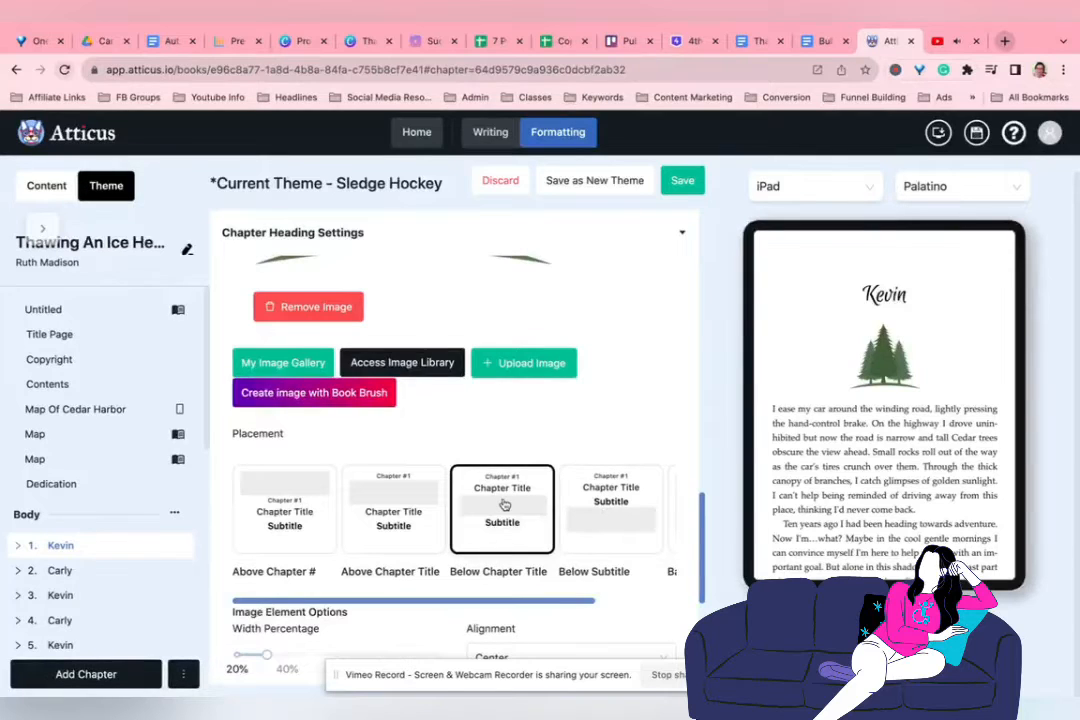
{"action": "left_click", "coordinate": [385, 499]}
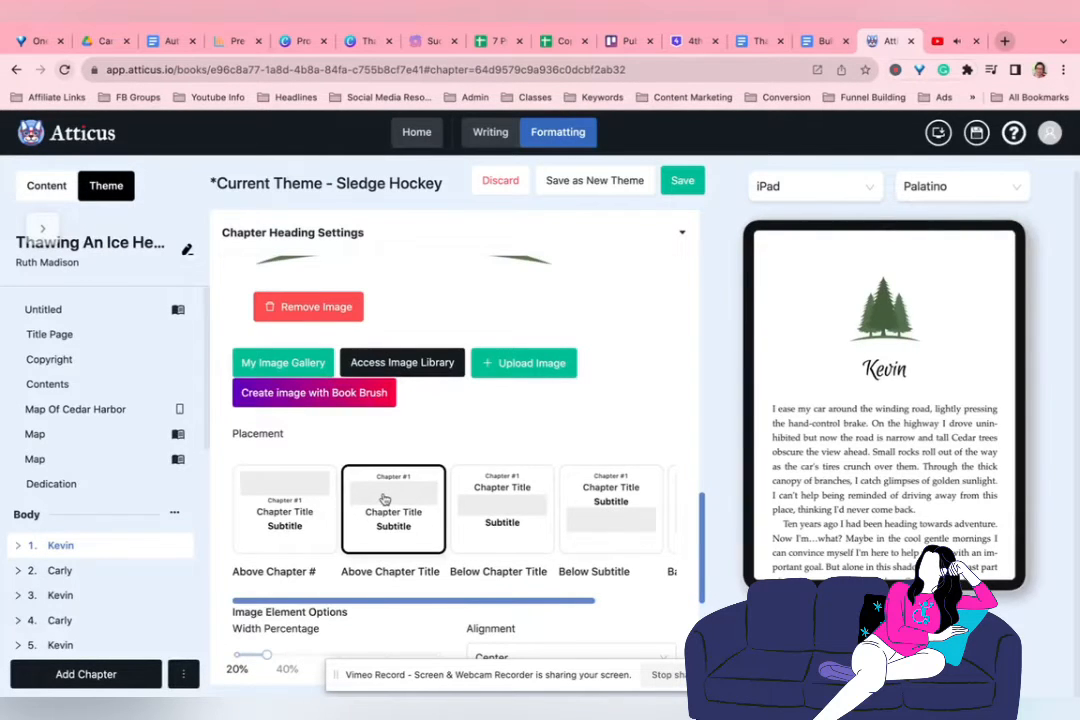
{"action": "left_click", "coordinate": [262, 495]}
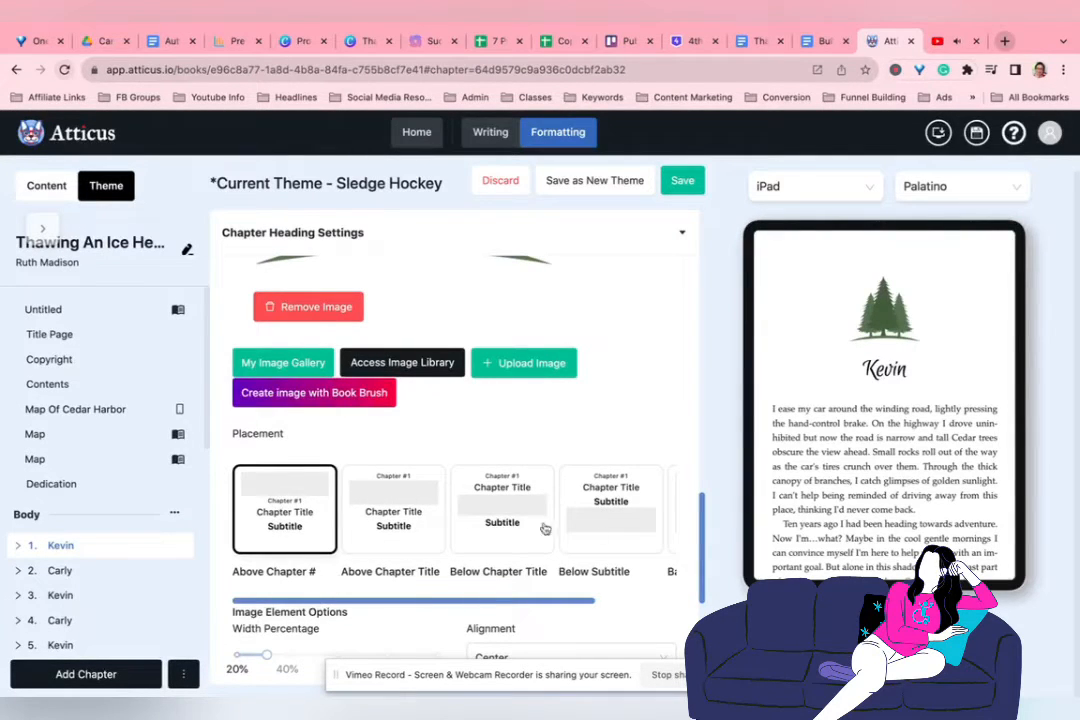
{"action": "left_click", "coordinate": [399, 529]}
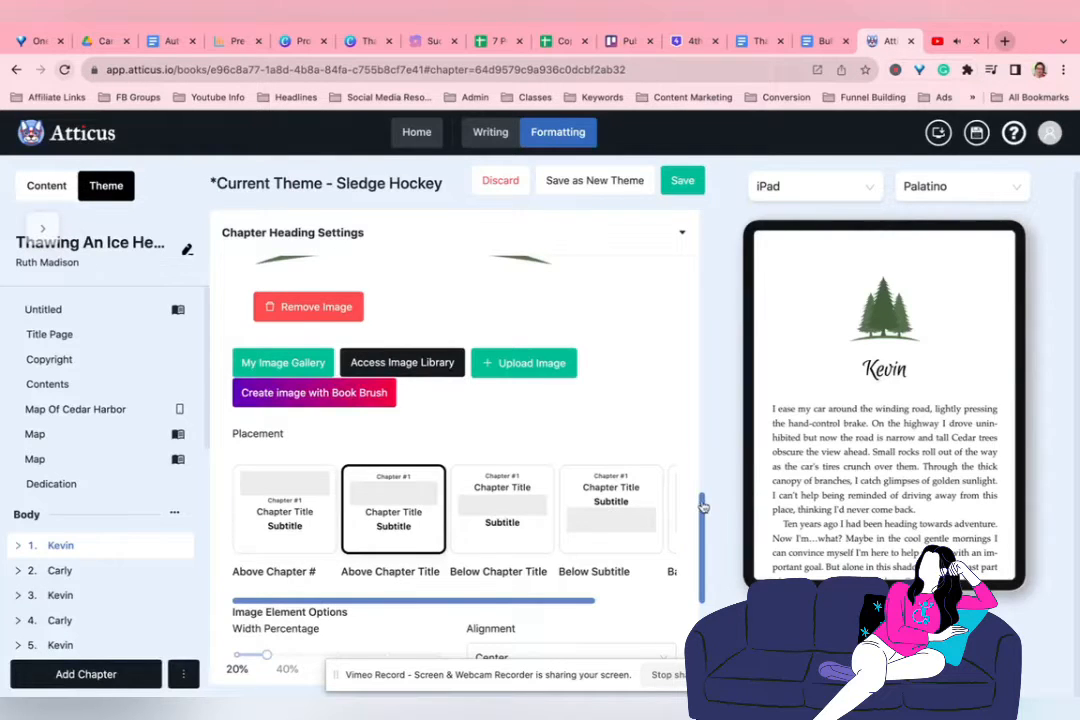
Step: Review the theme's Paragraph Settings and the size and font options in its Heading Settings
{"action": "left_click_drag", "start_coordinate": [713, 508], "coordinate": [705, 591]}
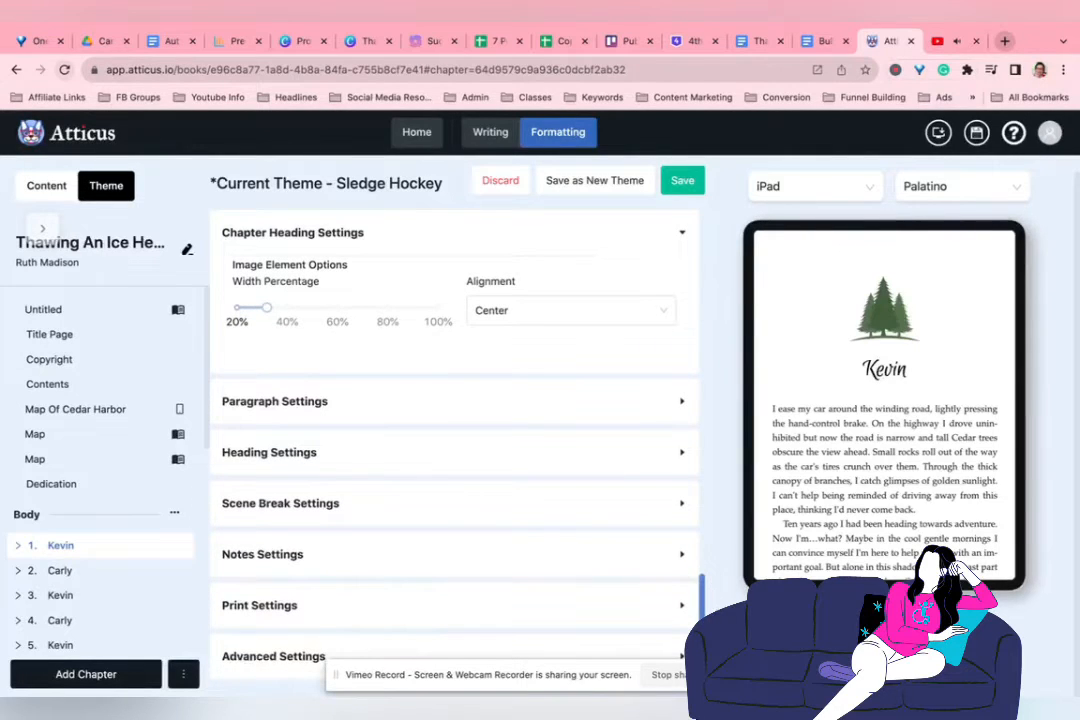
{"action": "left_click", "coordinate": [682, 402]}
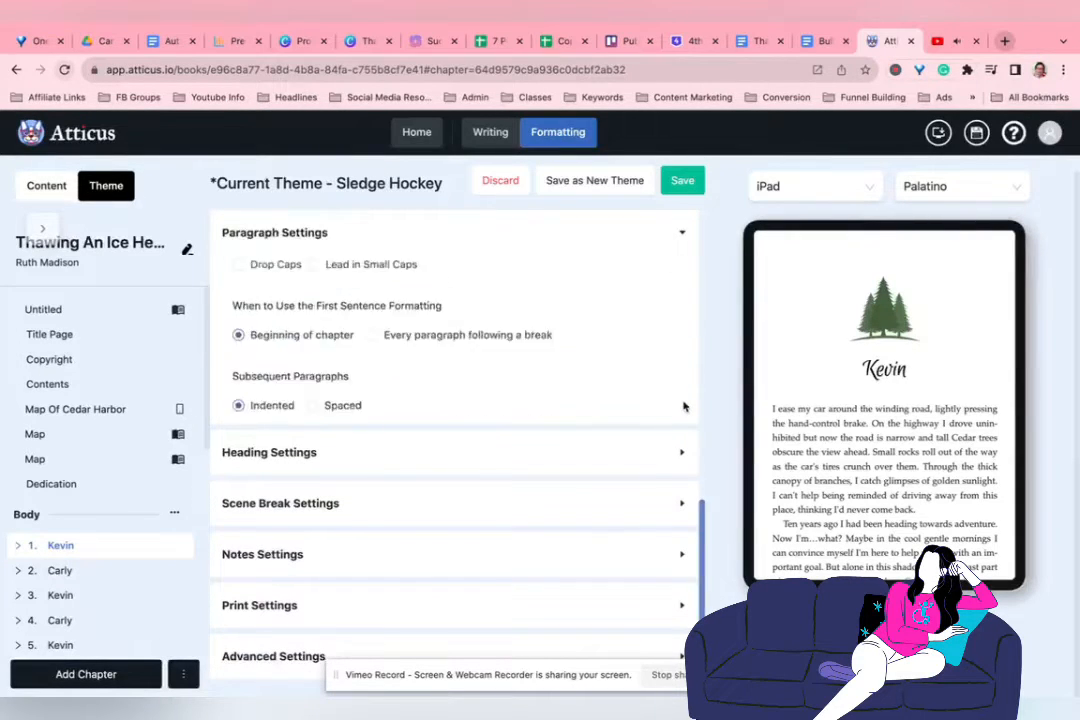
{"action": "left_click", "coordinate": [682, 455]}
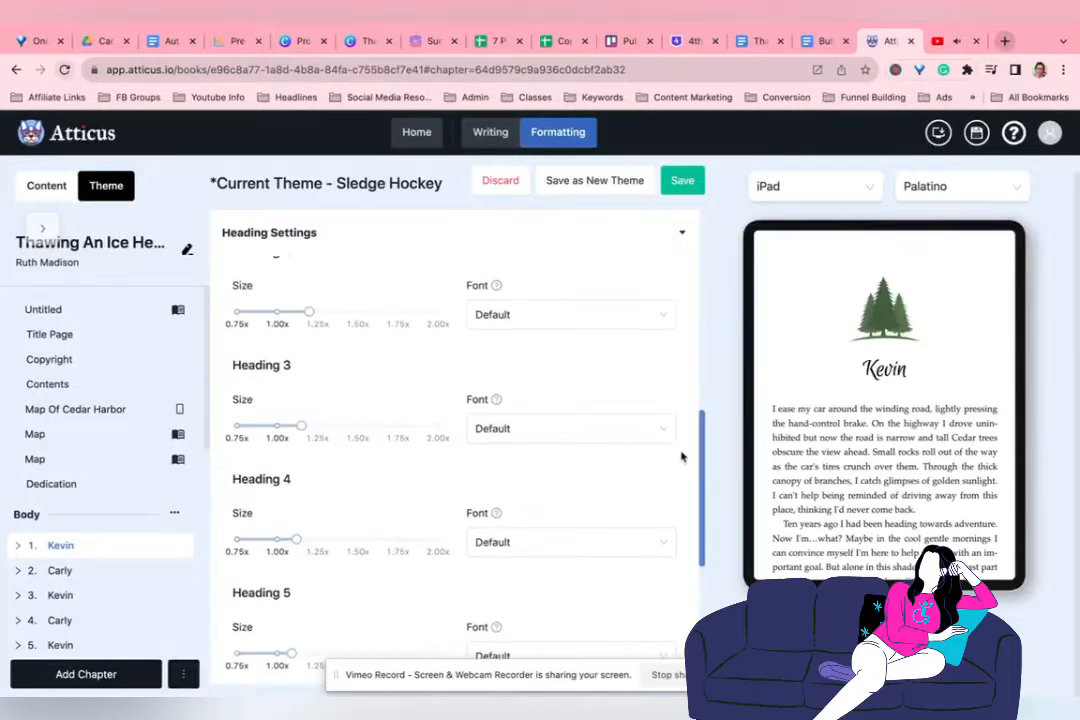
{"action": "scroll", "coordinate": [703, 525], "scroll_direction": "down", "scroll_amount": 3}
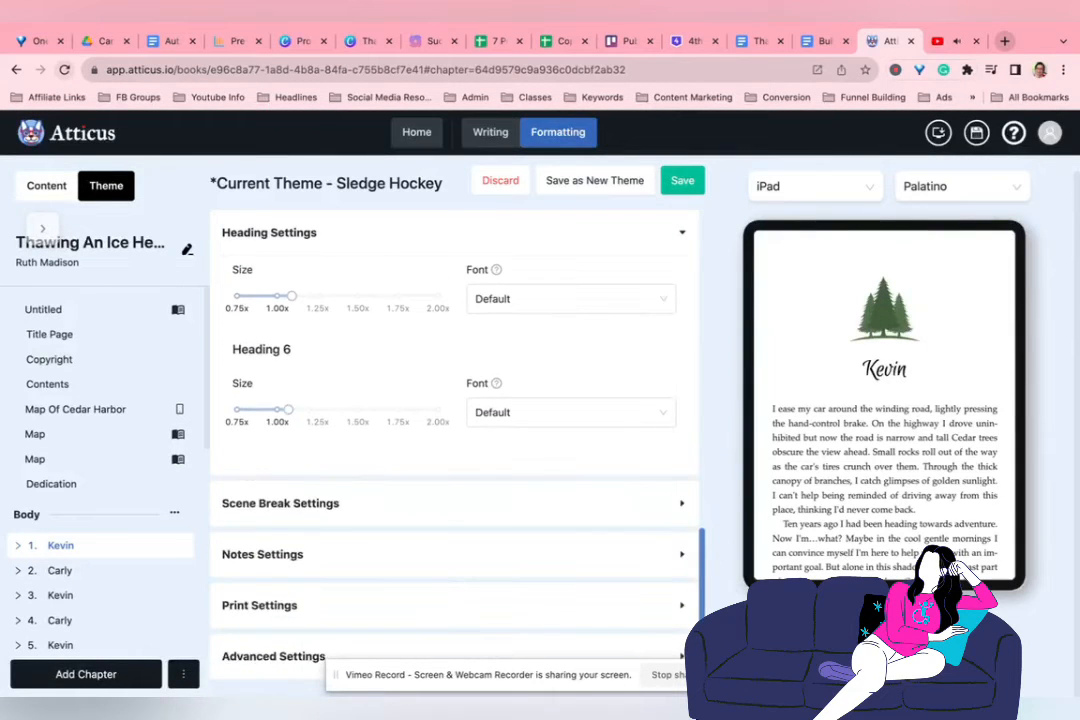
Step: Review the theme's Scene Break Settings and find the scene break ornament in the first chapter's preview
{"action": "left_click", "coordinate": [681, 506]}
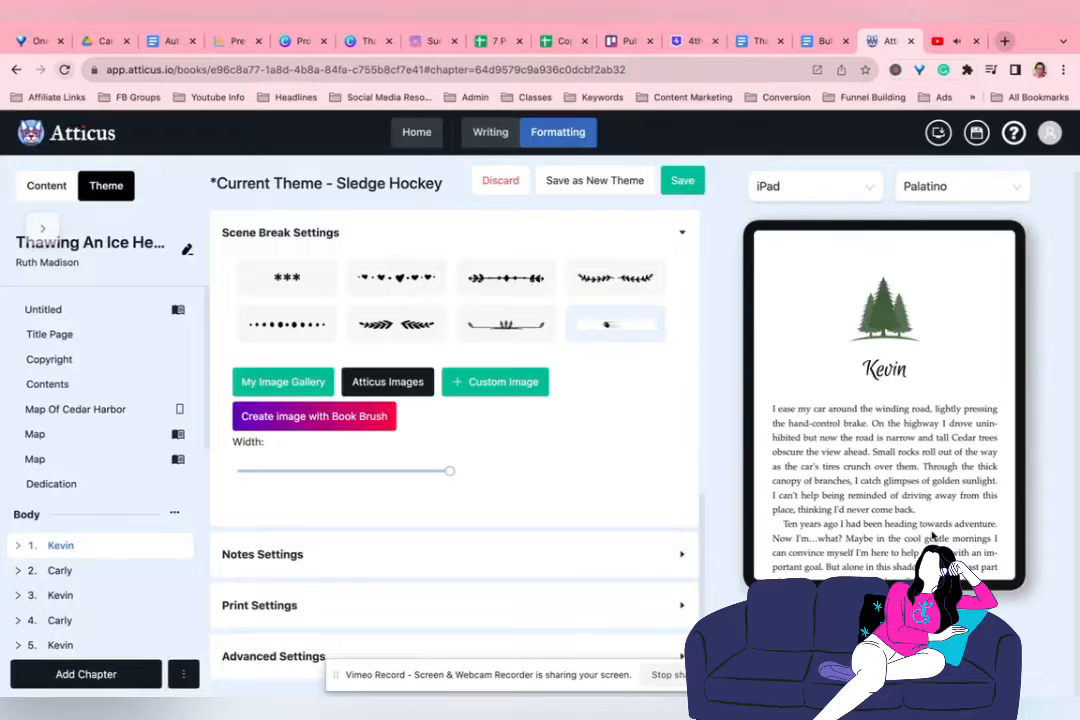
{"action": "scroll", "coordinate": [932, 535], "scroll_direction": "down", "scroll_amount": 10}
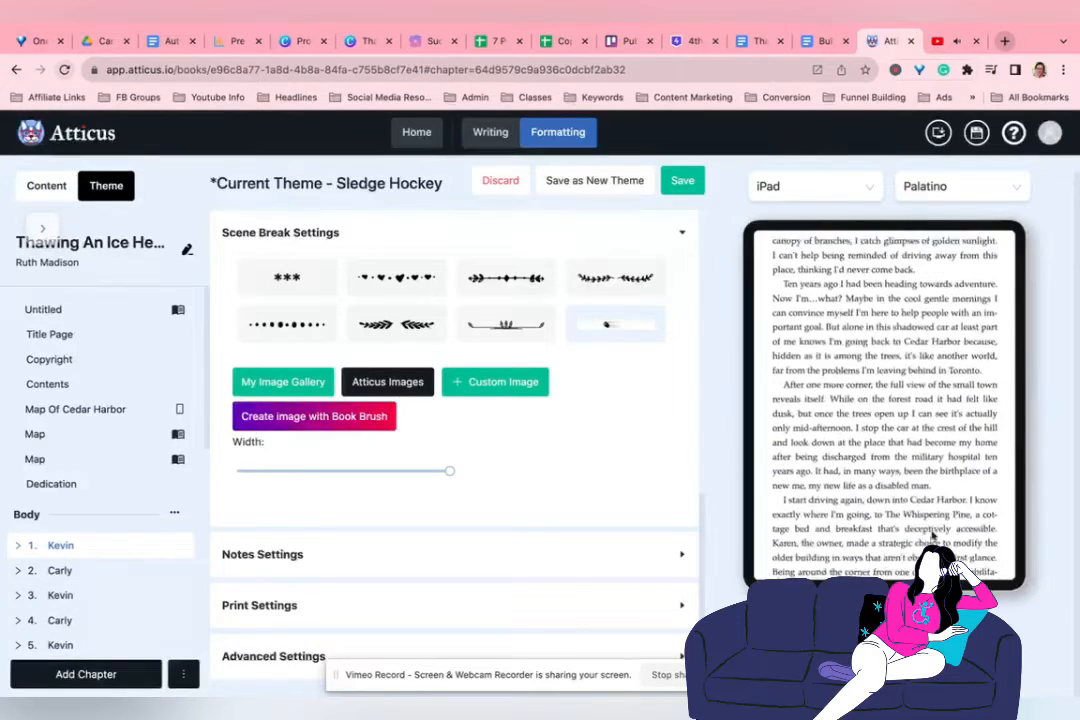
{"action": "scroll", "coordinate": [931, 532], "scroll_direction": "down", "scroll_amount": 10}
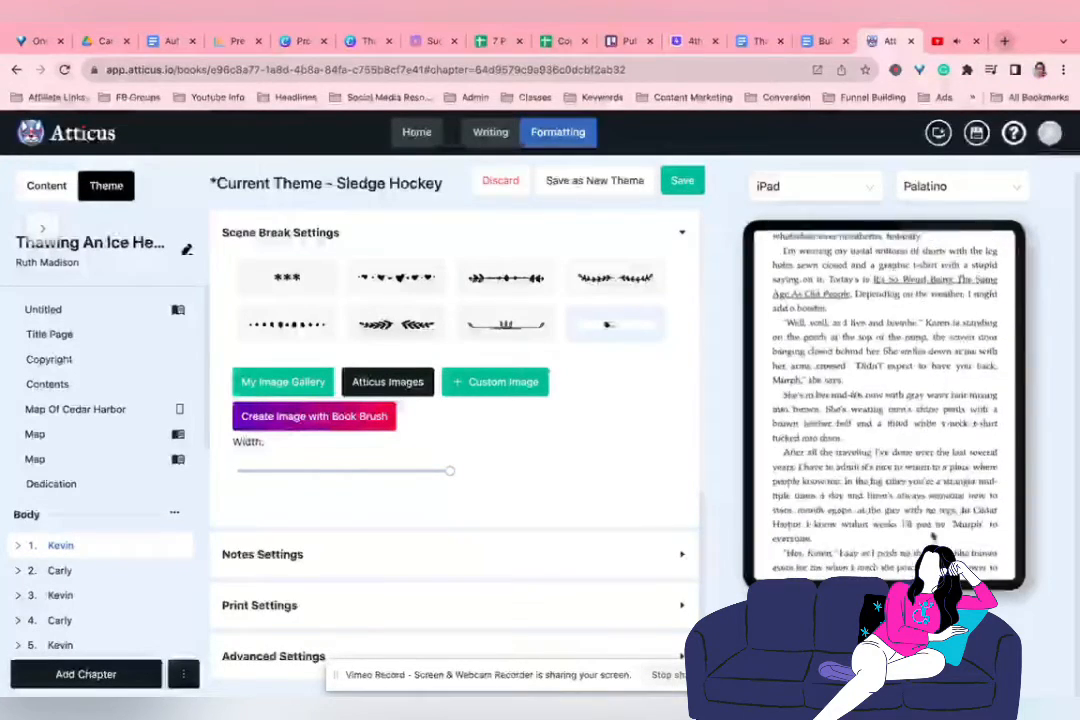
{"action": "scroll", "coordinate": [931, 532], "scroll_direction": "down", "scroll_amount": 10}
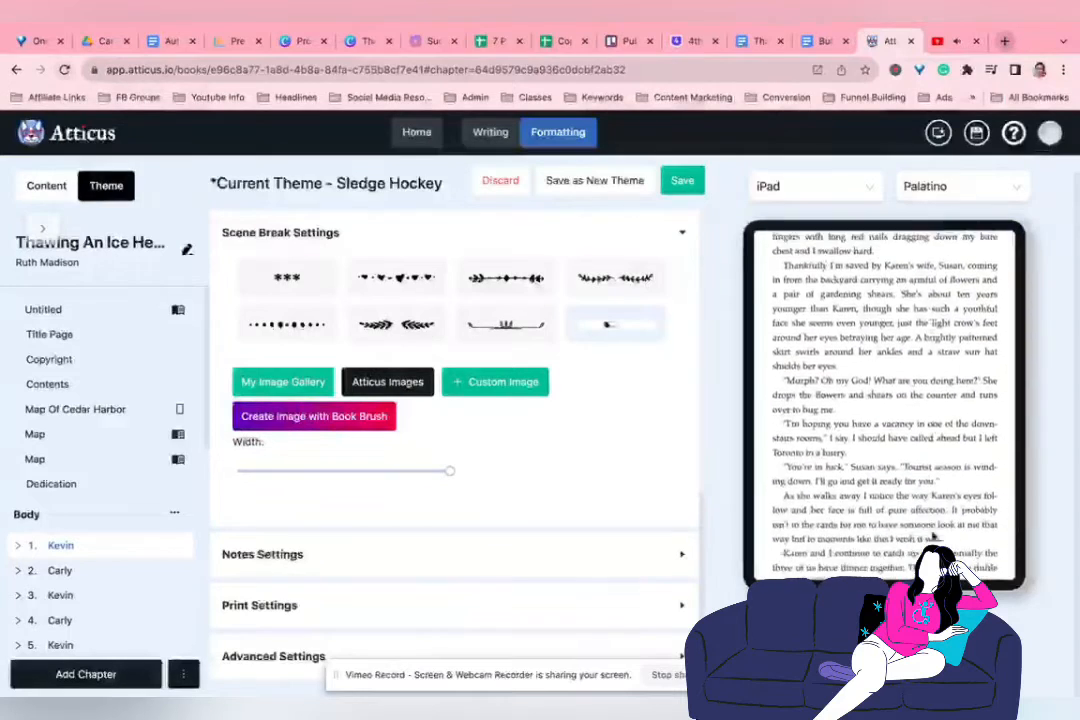
{"action": "scroll", "coordinate": [931, 532], "scroll_direction": "down", "scroll_amount": 10}
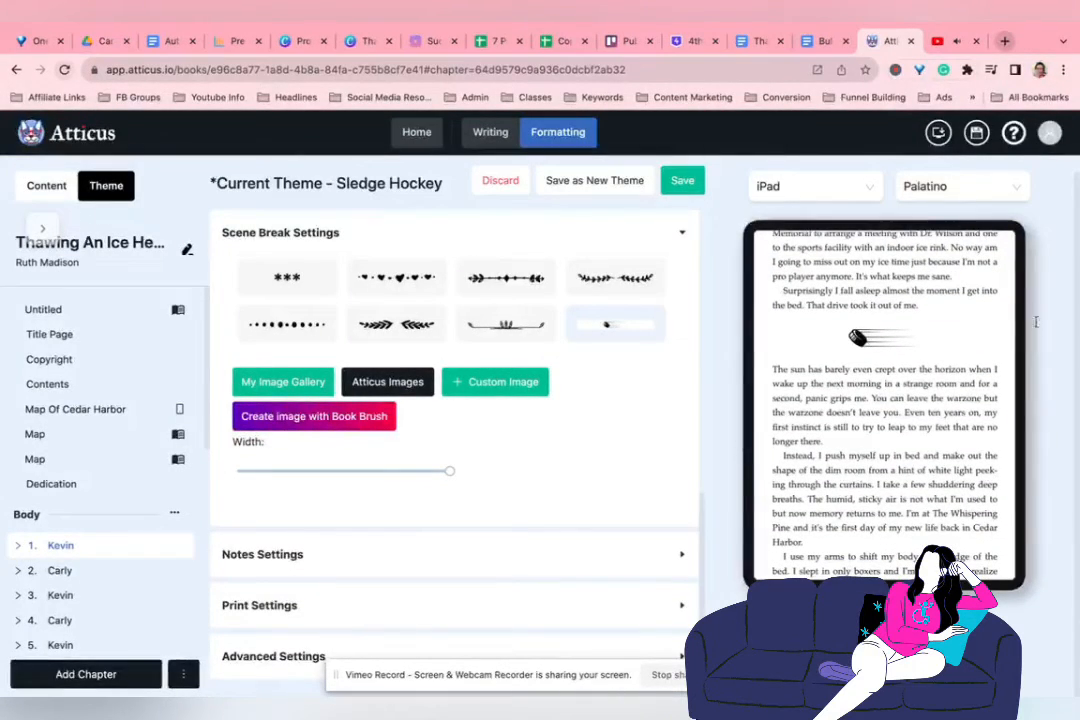
Step: Examine the theme's Notes, Print and Advanced Settings, including header and footer styles, trim sizes, alignment, font size and line spacing
{"action": "left_click", "coordinate": [679, 553]}
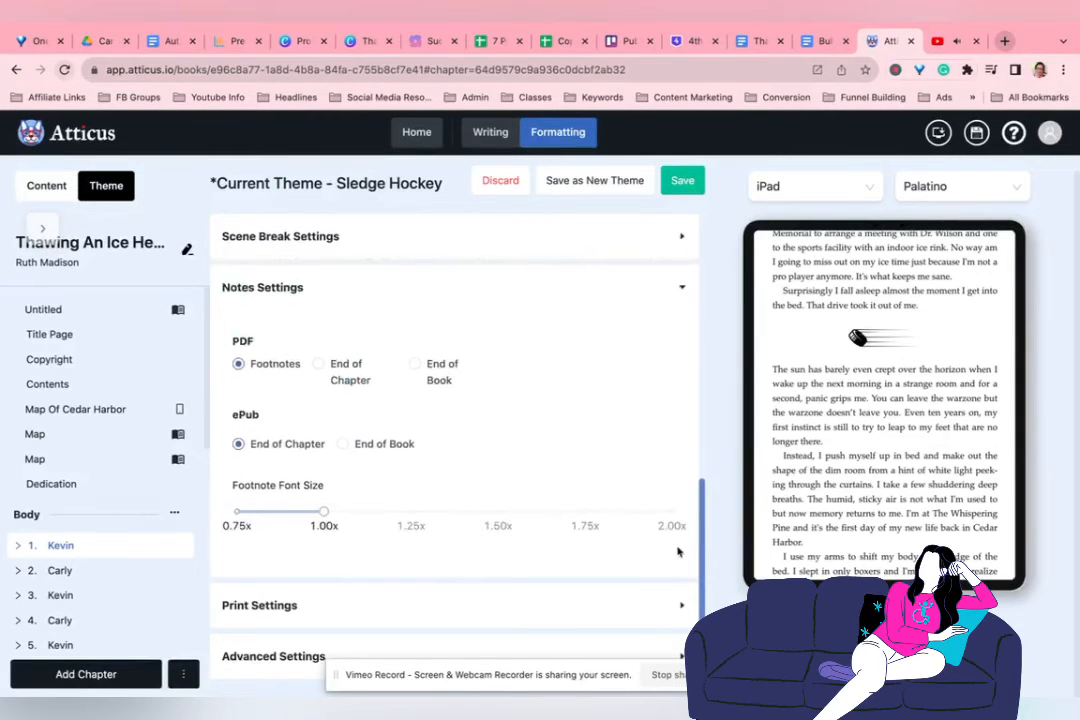
{"action": "left_click", "coordinate": [669, 610]}
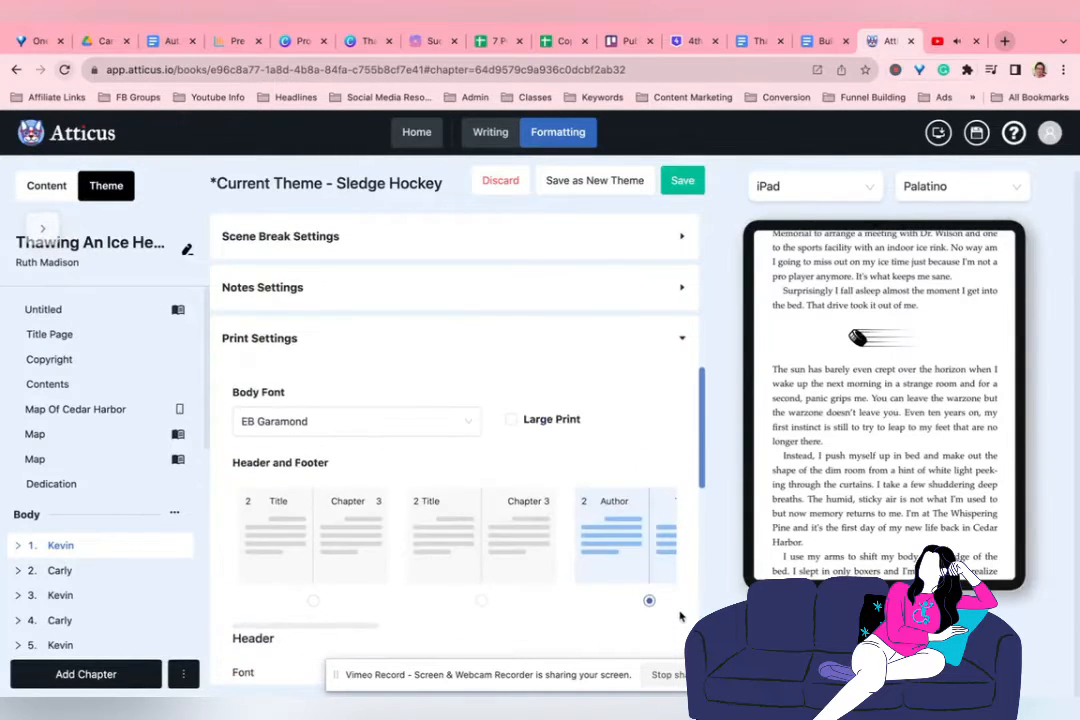
{"action": "scroll", "coordinate": [598, 352], "scroll_direction": "down", "scroll_amount": 2}
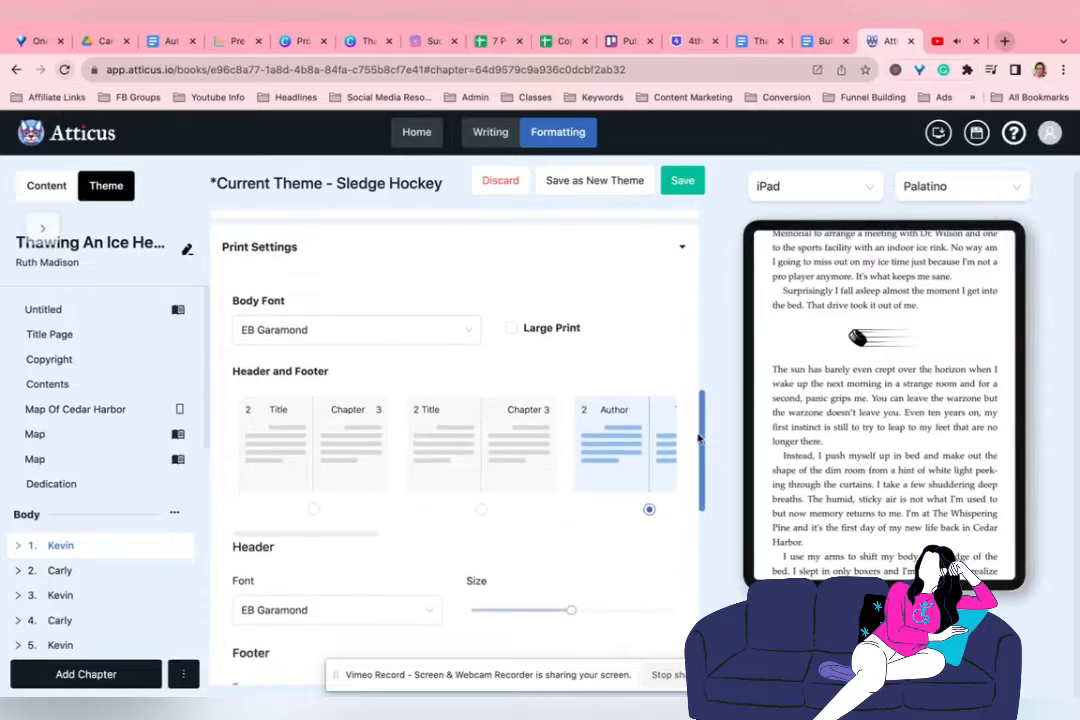
{"action": "scroll", "coordinate": [698, 437], "scroll_direction": "down", "scroll_amount": 1}
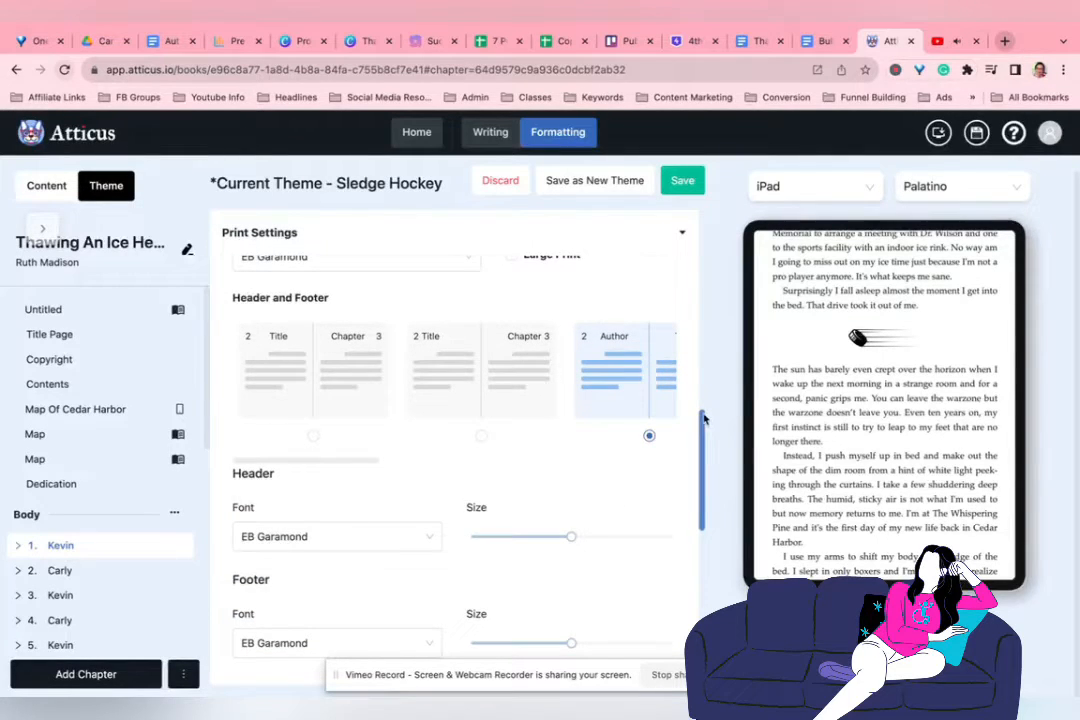
{"action": "scroll", "coordinate": [702, 453], "scroll_direction": "down", "scroll_amount": 2}
{"action": "left_click_drag", "start_coordinate": [702, 453], "coordinate": [700, 496]}
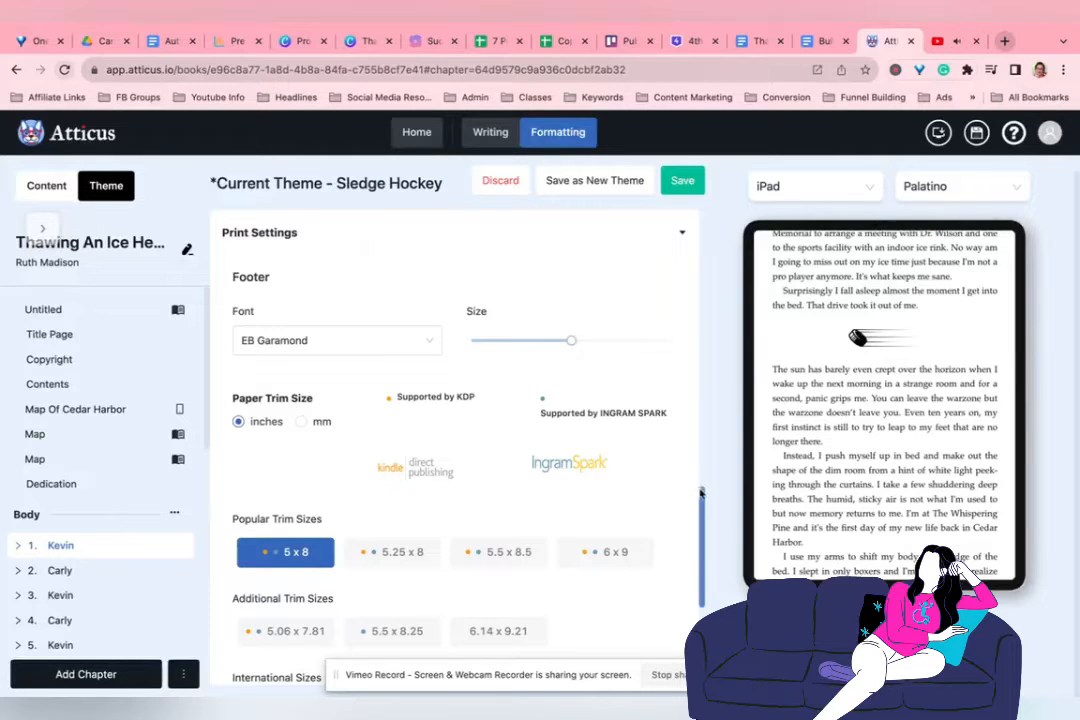
{"action": "left_click_drag", "start_coordinate": [703, 497], "coordinate": [703, 572]}
{"action": "left_click", "coordinate": [657, 652]}
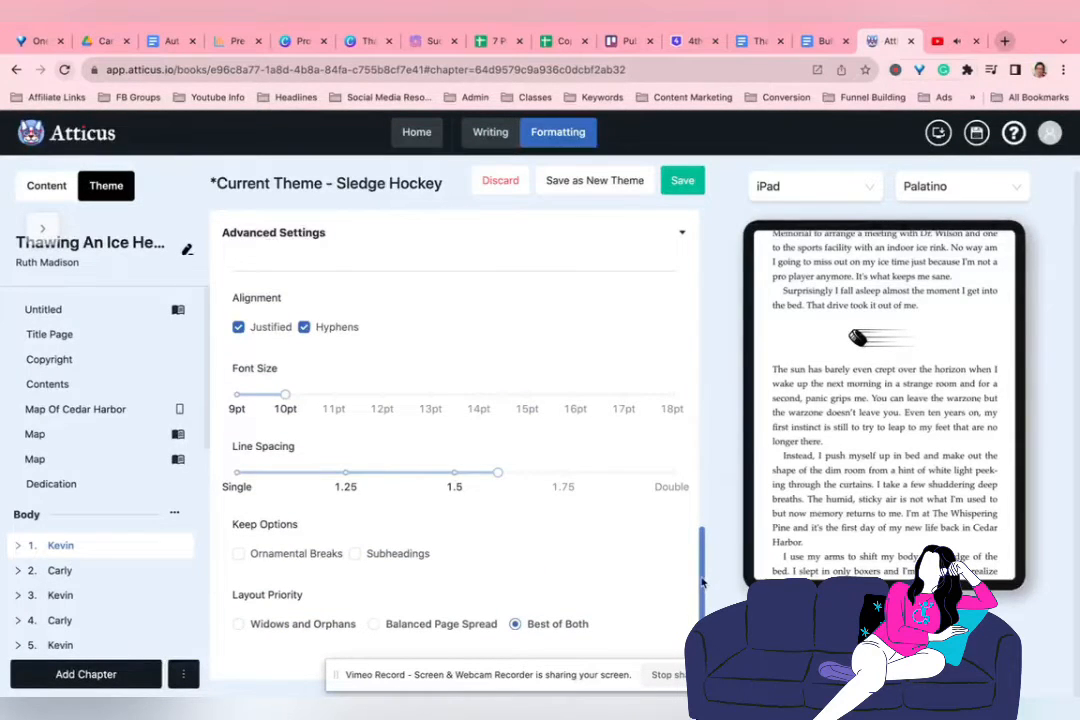
{"action": "left_click_drag", "start_coordinate": [703, 581], "coordinate": [703, 563]}
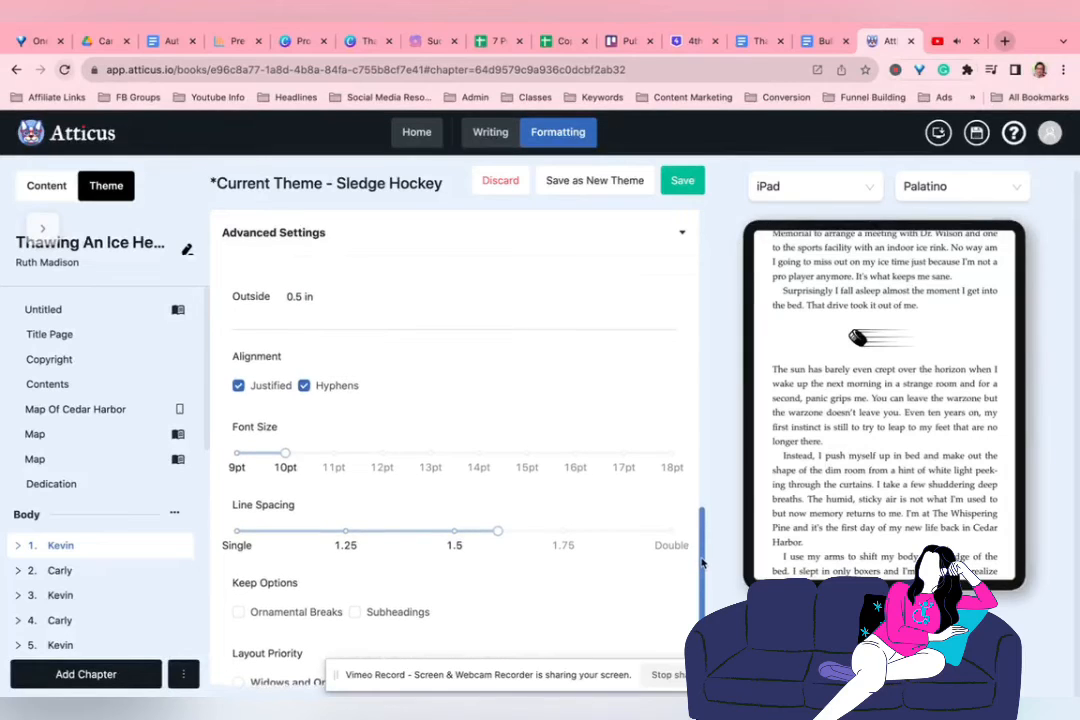
Step: Switch the book preview to Print and page through the first chapter into the second
{"action": "left_click", "coordinate": [819, 188]}
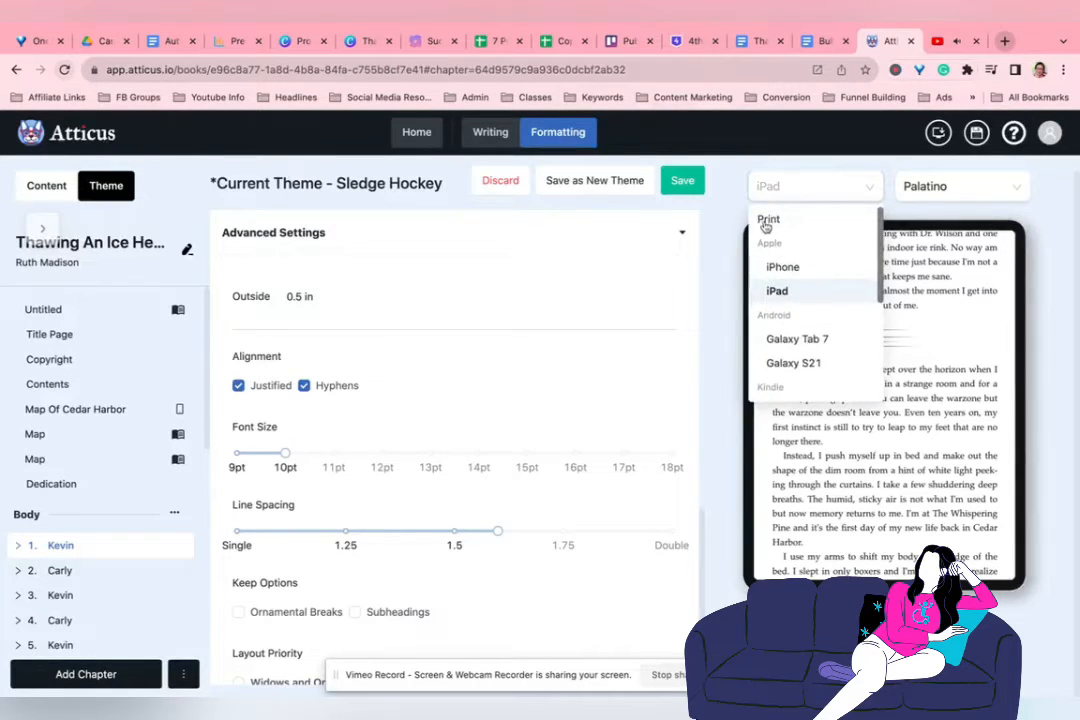
{"action": "left_click", "coordinate": [767, 219]}
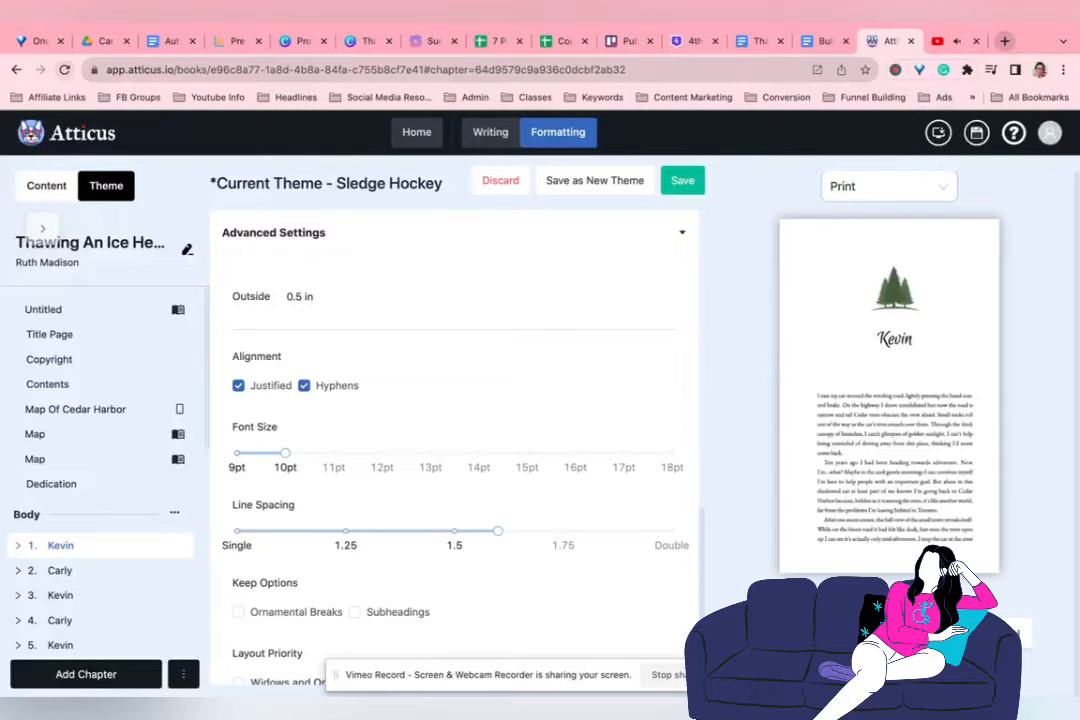
{"action": "left_click", "coordinate": [955, 632]}
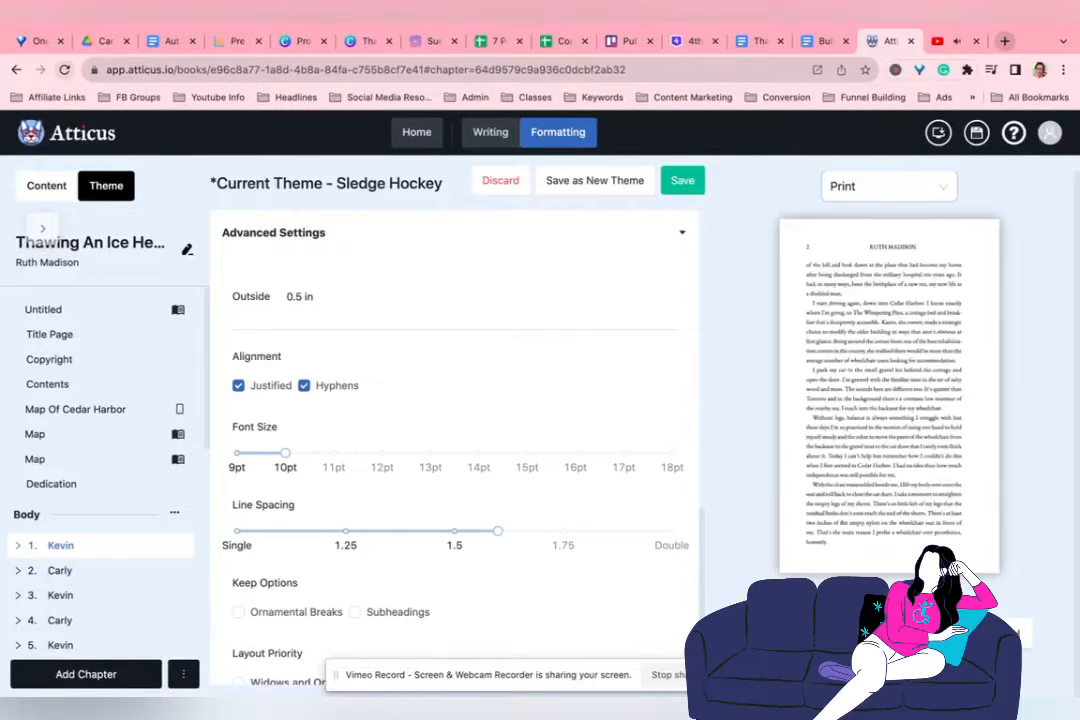
{"action": "left_click", "coordinate": [955, 632]}
{"action": "left_click", "coordinate": [955, 632]}
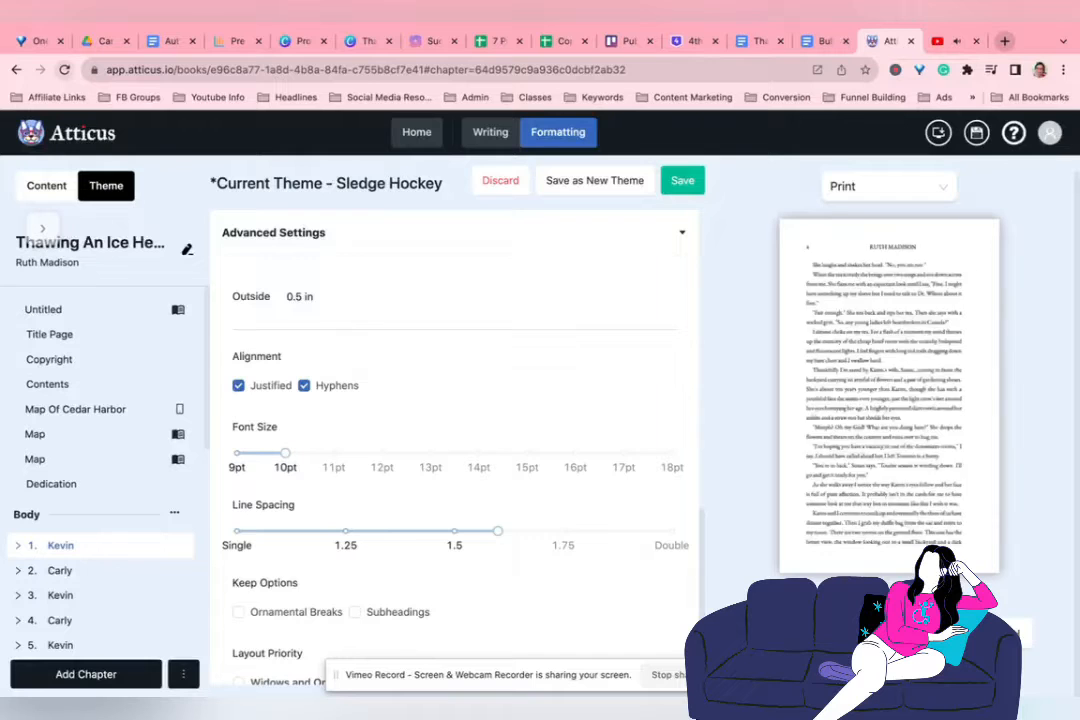
{"action": "left_click", "coordinate": [955, 632]}
{"action": "left_click", "coordinate": [955, 632]}
{"action": "left_click", "coordinate": [955, 632]}
{"action": "left_click", "coordinate": [955, 632]}
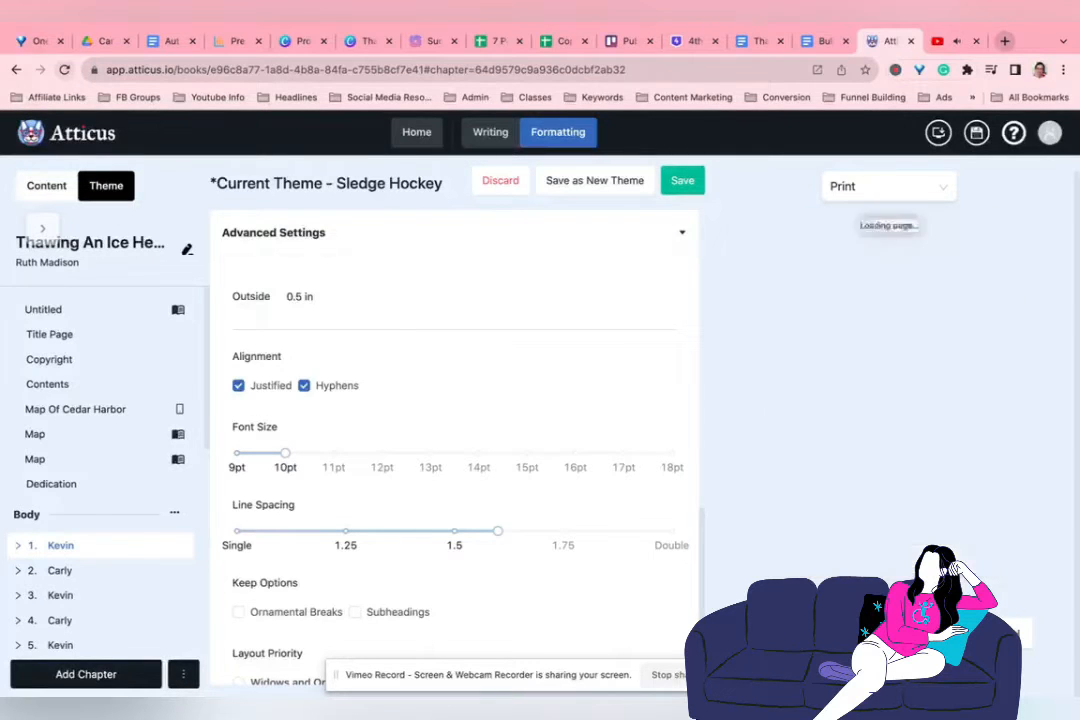
{"action": "left_click", "coordinate": [955, 632]}
{"action": "left_click", "coordinate": [955, 632]}
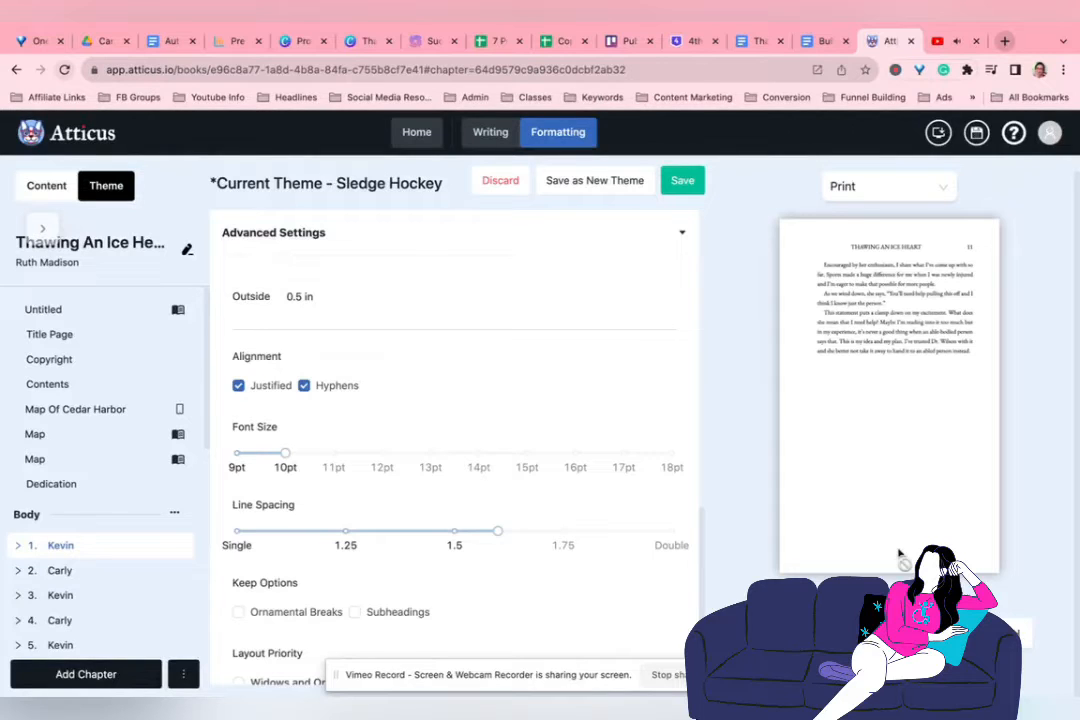
{"action": "left_click", "coordinate": [955, 632]}
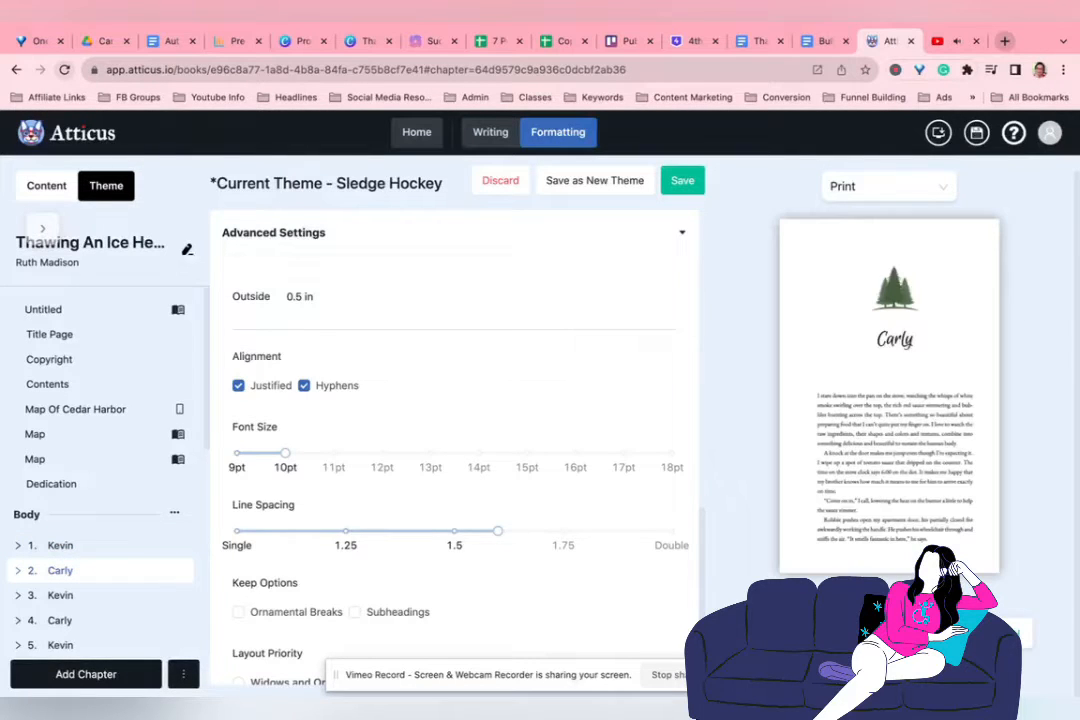
{"action": "left_click", "coordinate": [955, 632]}
{"action": "left_click", "coordinate": [955, 632]}
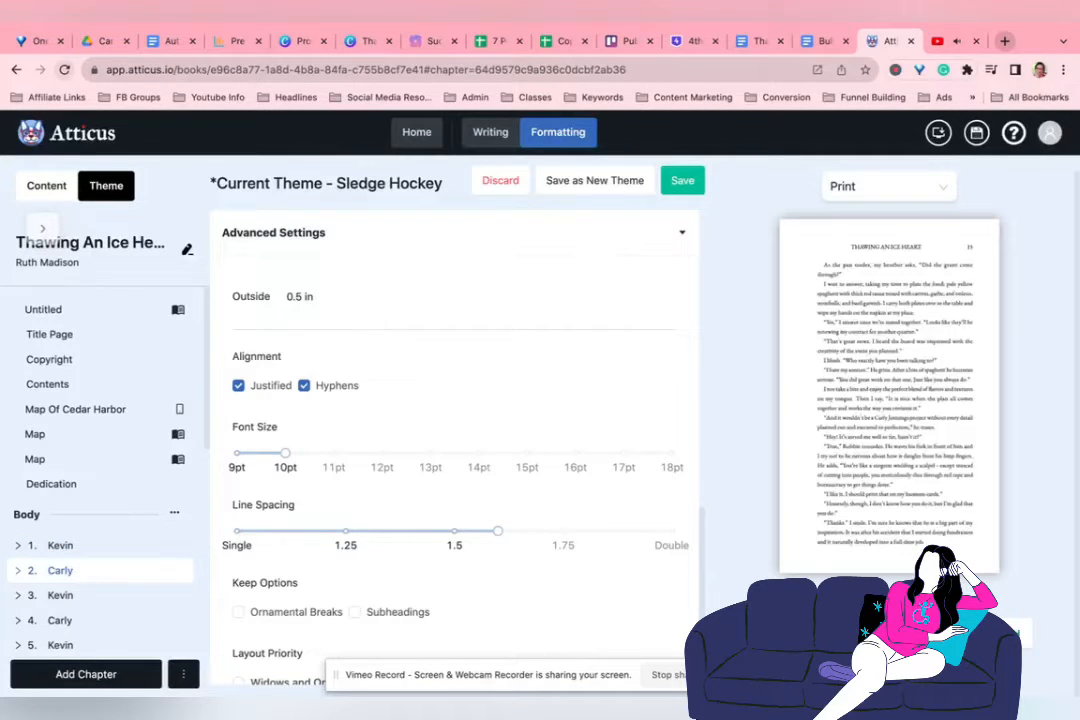
Step: Leave the theme builder for the Writing view without saving the theme changes, and collapse the writing tools sidebar
{"action": "left_click", "coordinate": [955, 632]}
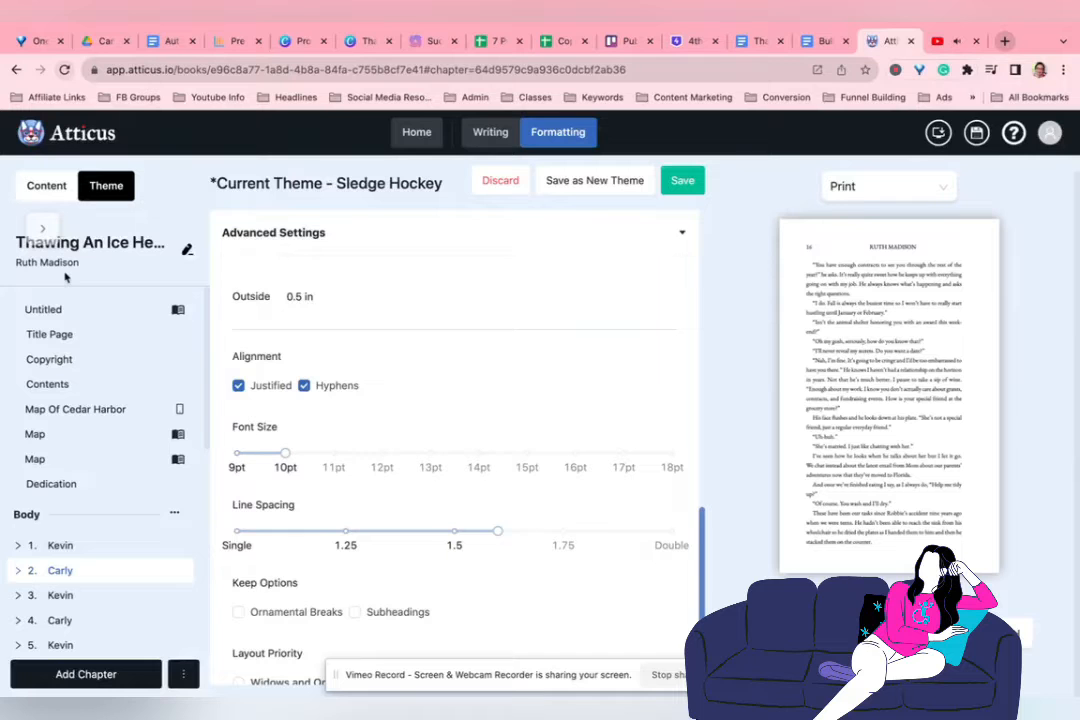
{"action": "left_click", "coordinate": [489, 135]}
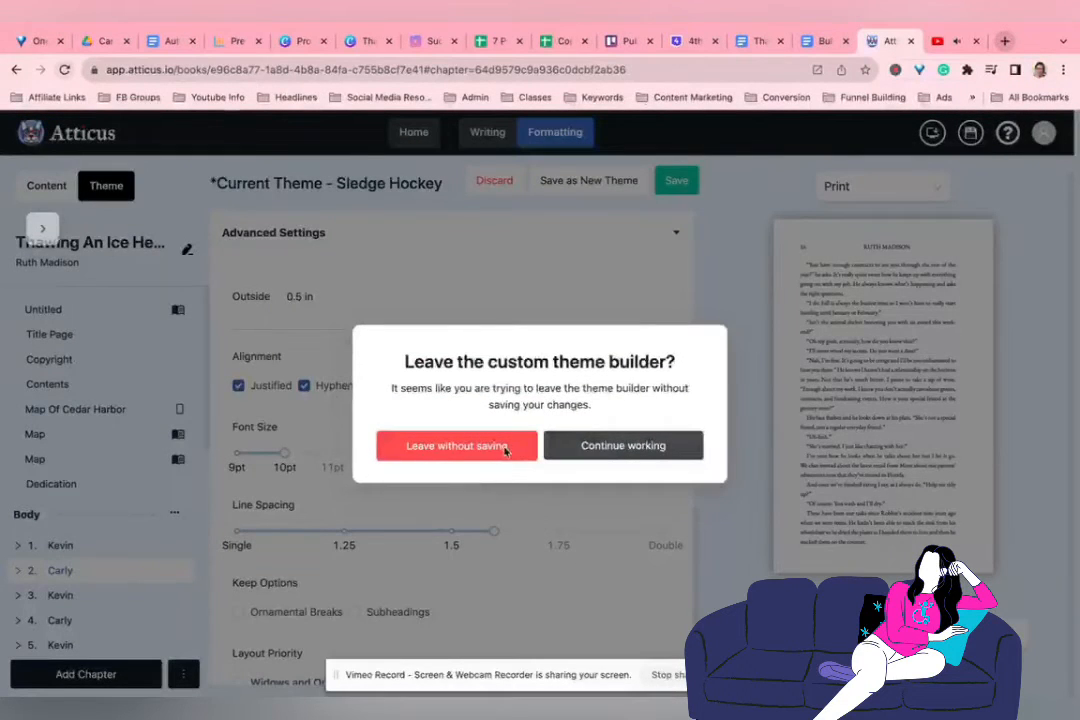
{"action": "left_click", "coordinate": [505, 452]}
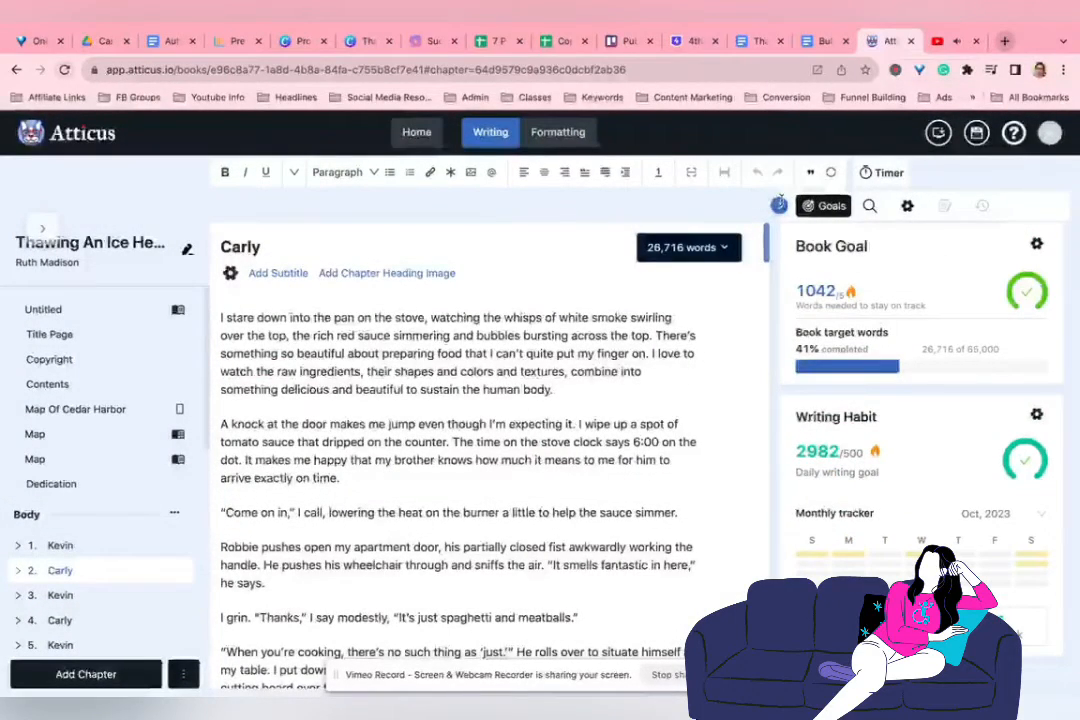
{"action": "left_click", "coordinate": [780, 205]}
Step: Check the word count for the Carly chapter and for a selection covering its opening paragraph
{"action": "left_click", "coordinate": [988, 247]}
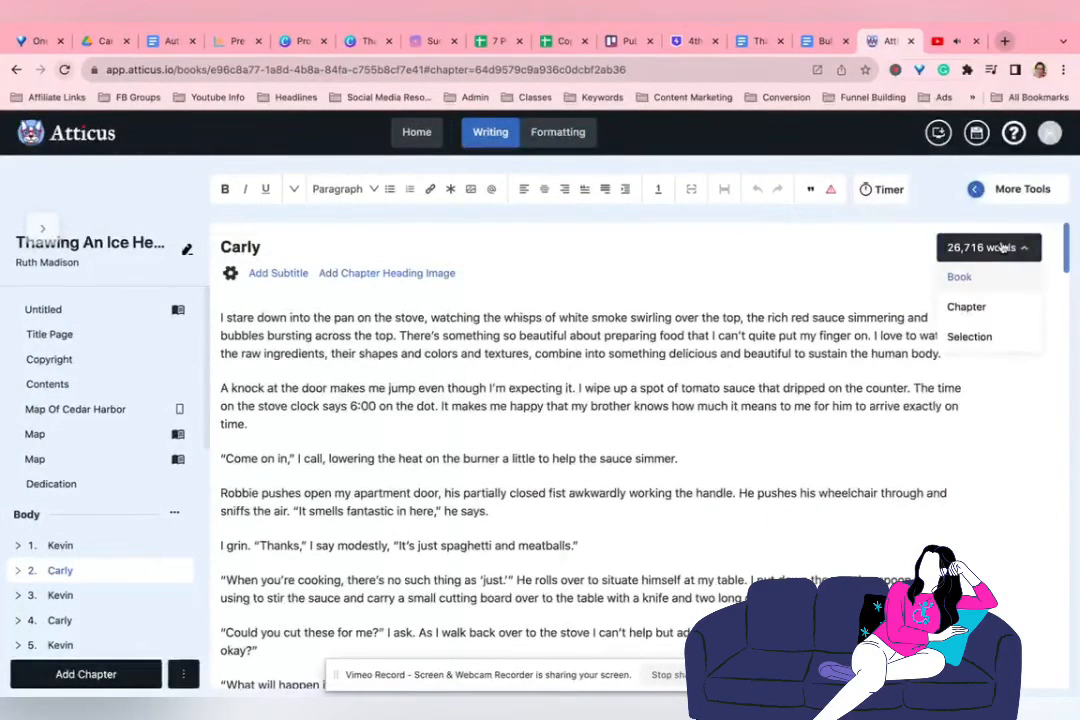
{"action": "left_click", "coordinate": [960, 310]}
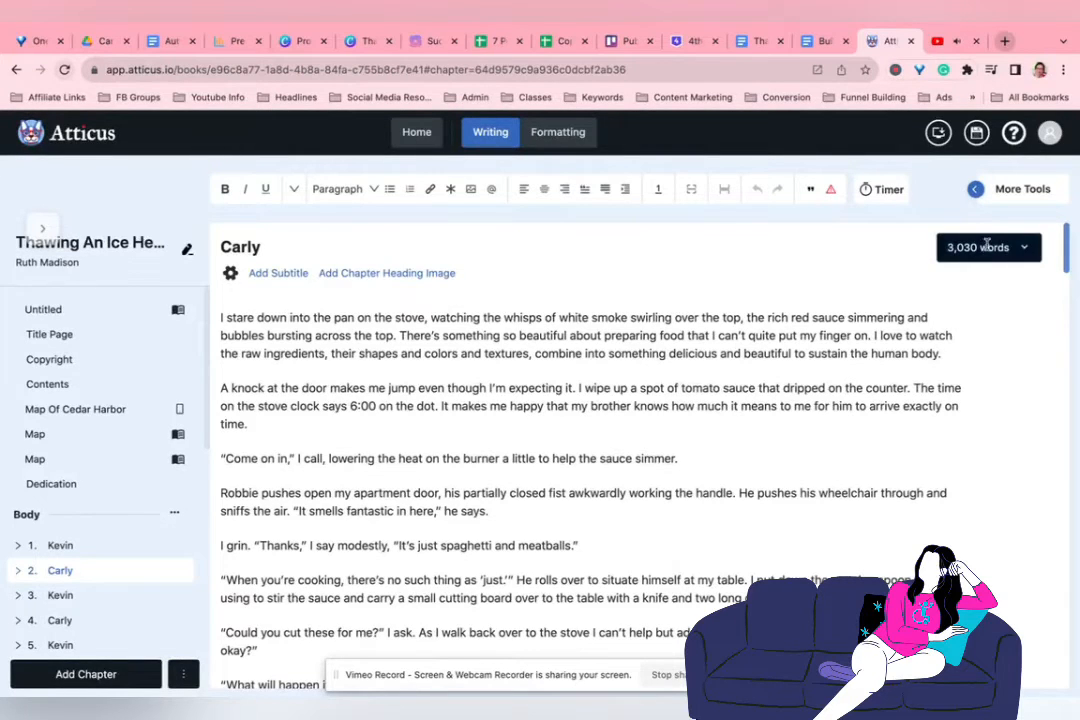
{"action": "left_click", "coordinate": [988, 248]}
{"action": "left_click", "coordinate": [979, 342]}
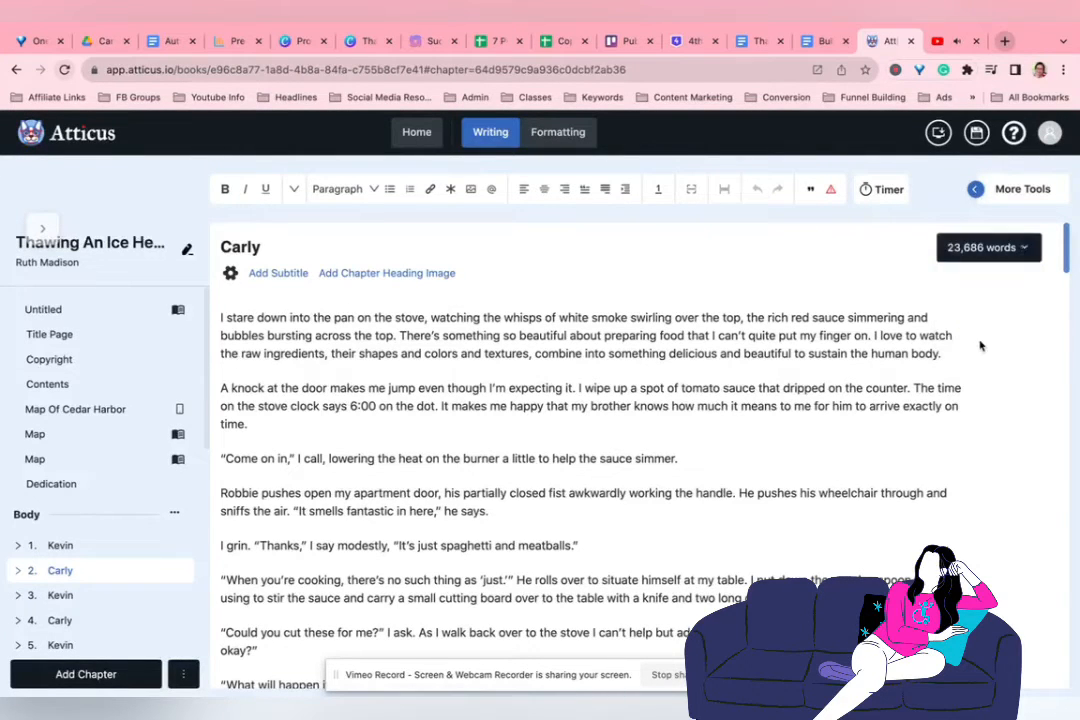
{"action": "left_click_drag", "start_coordinate": [957, 352], "coordinate": [299, 263]}
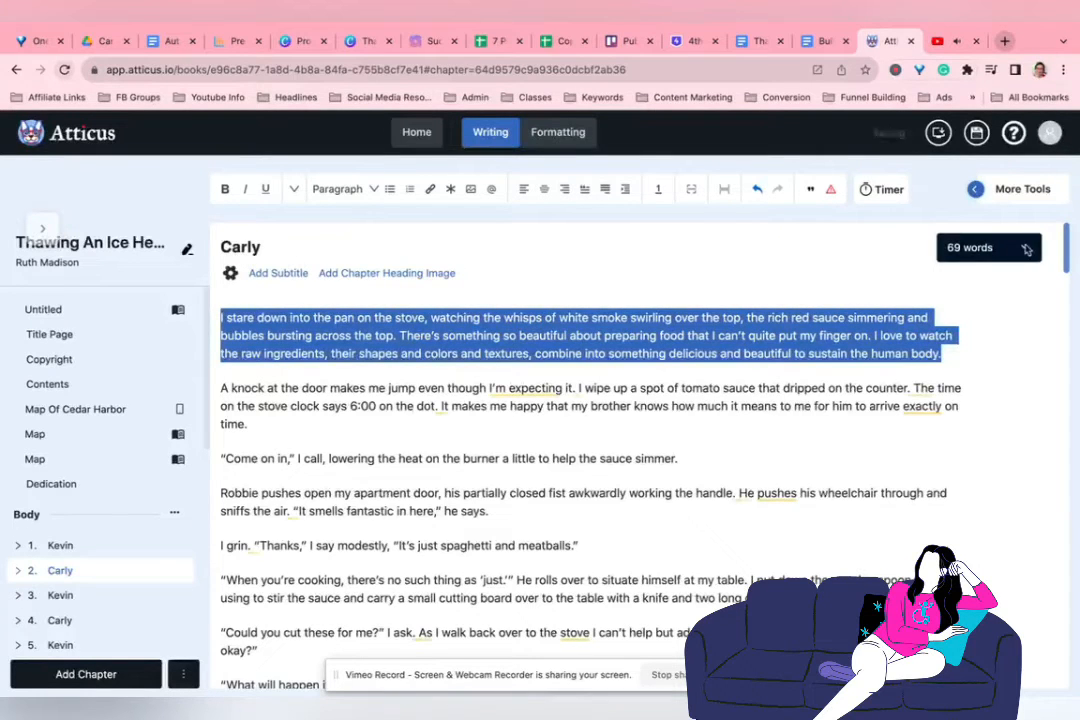
Step: Set the word counter back to the whole book and deselect the opening paragraph
{"action": "left_click", "coordinate": [1025, 249]}
{"action": "left_click", "coordinate": [983, 279]}
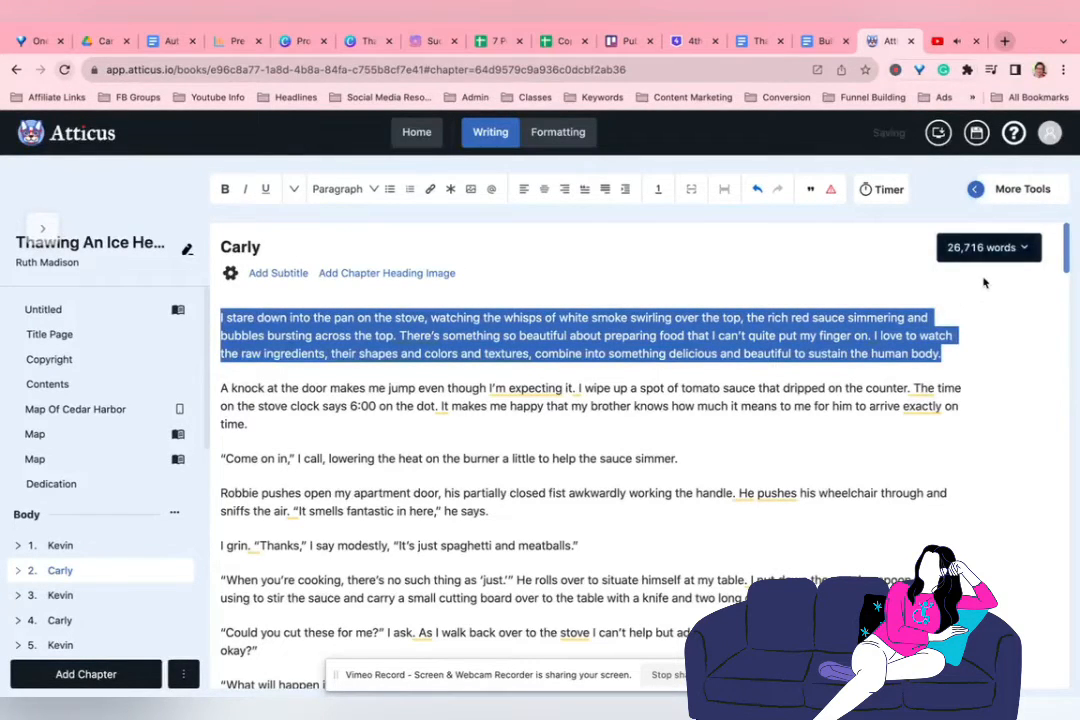
{"action": "left_click", "coordinate": [810, 355]}
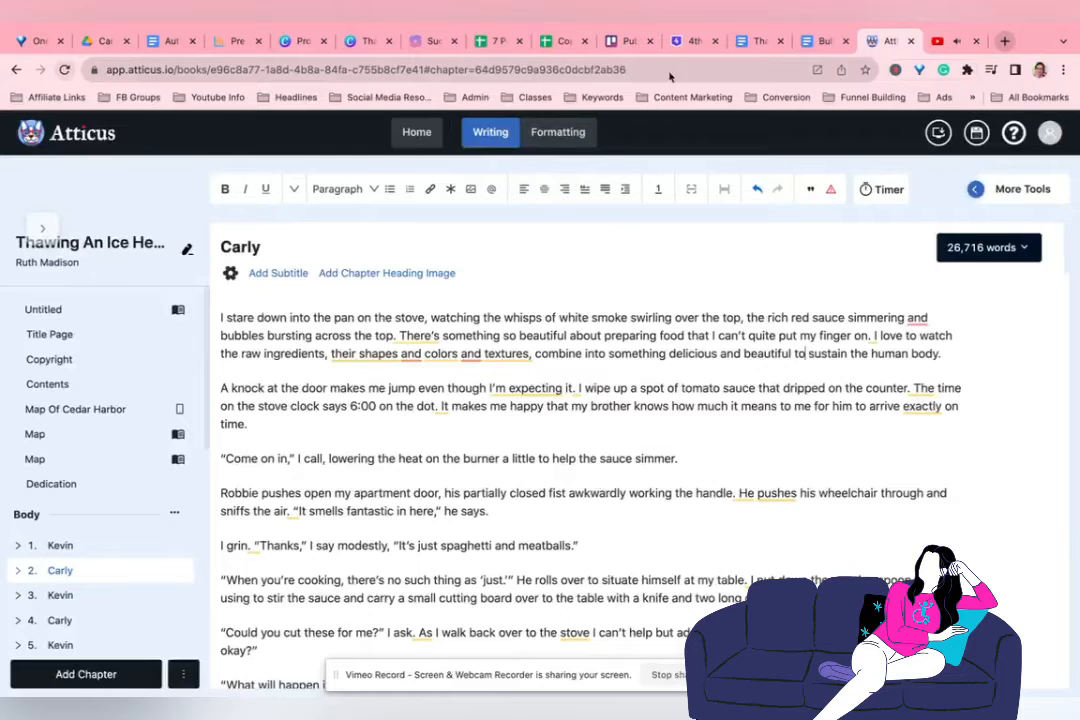
Step: Check the word count of the Thawing An Ice Heart document in Google Docs and return to Atticus
{"action": "left_click", "coordinate": [815, 40]}
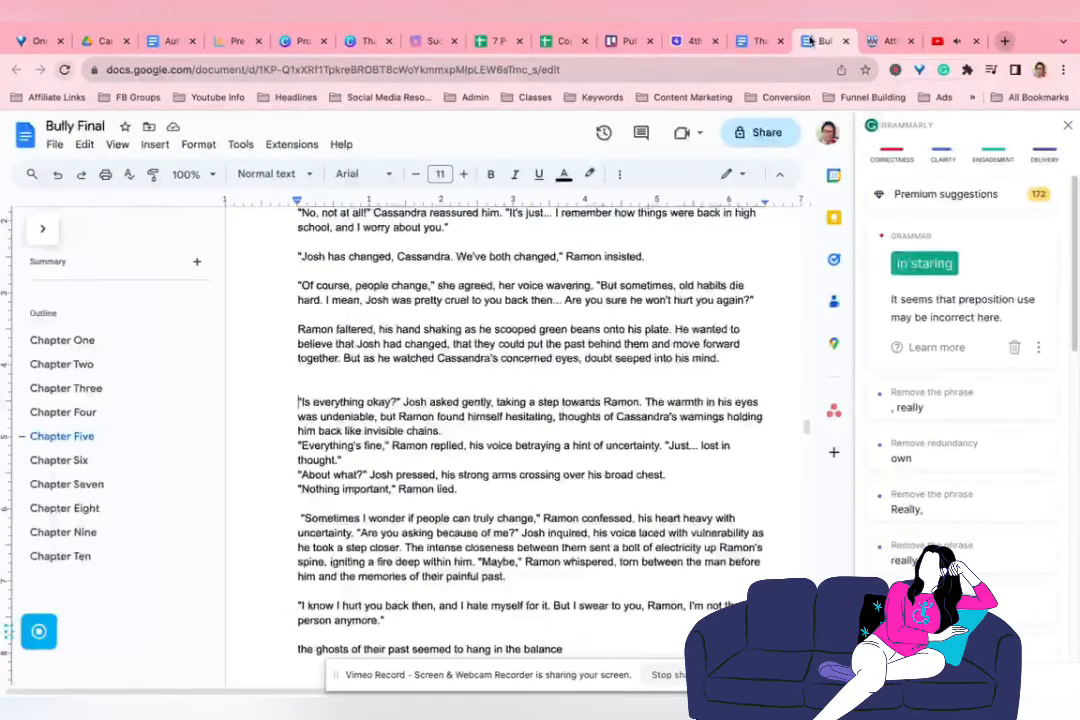
{"action": "left_click", "coordinate": [755, 41]}
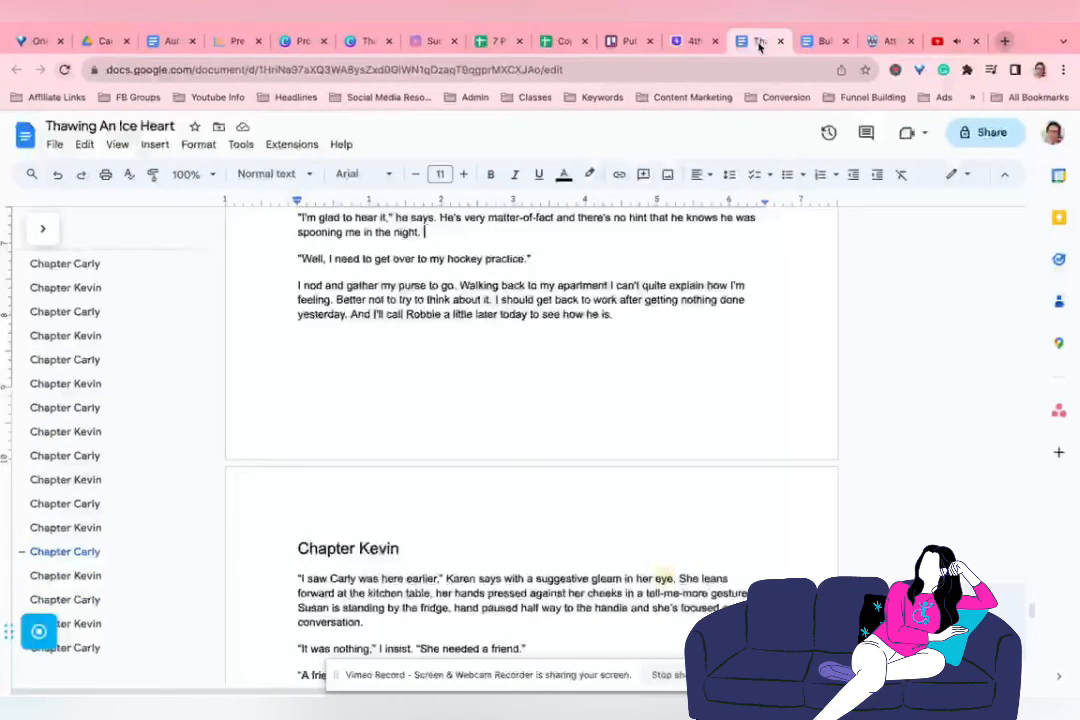
{"action": "left_click", "coordinate": [241, 145]}
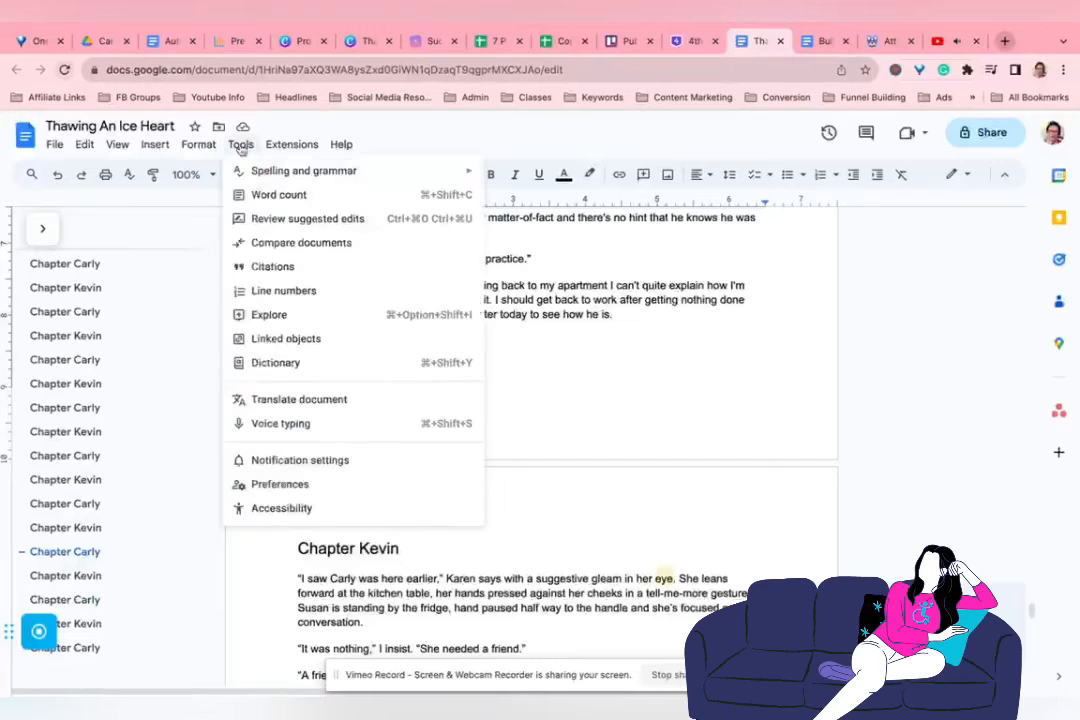
{"action": "left_click", "coordinate": [262, 194]}
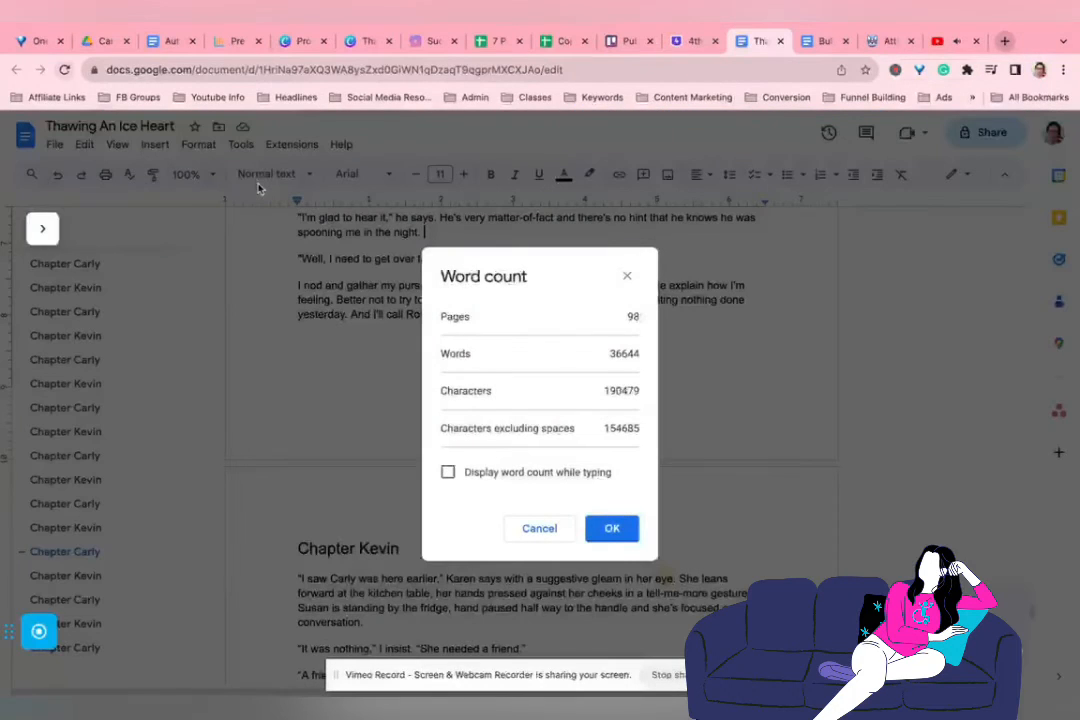
{"action": "left_click", "coordinate": [626, 278]}
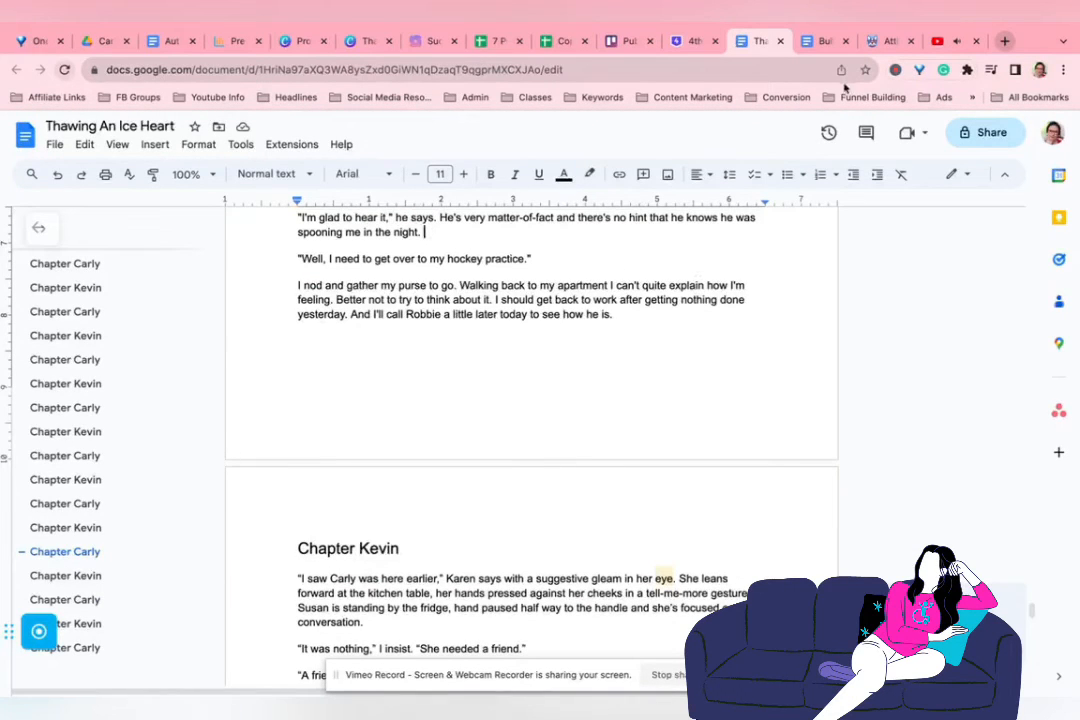
{"action": "left_click", "coordinate": [884, 41]}
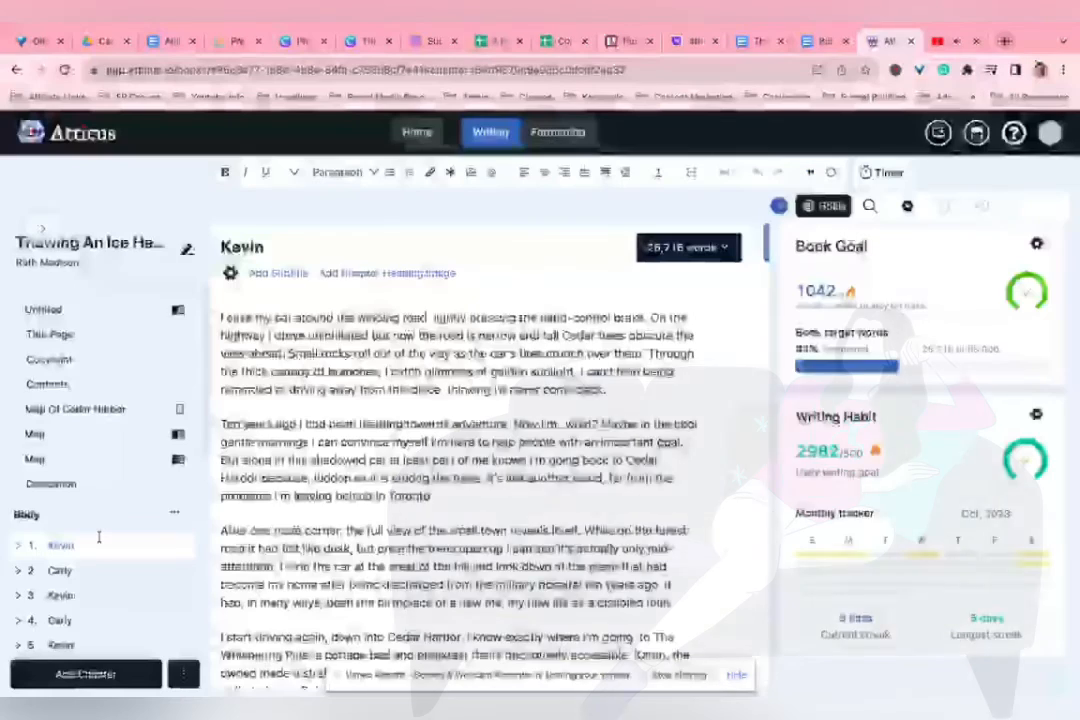